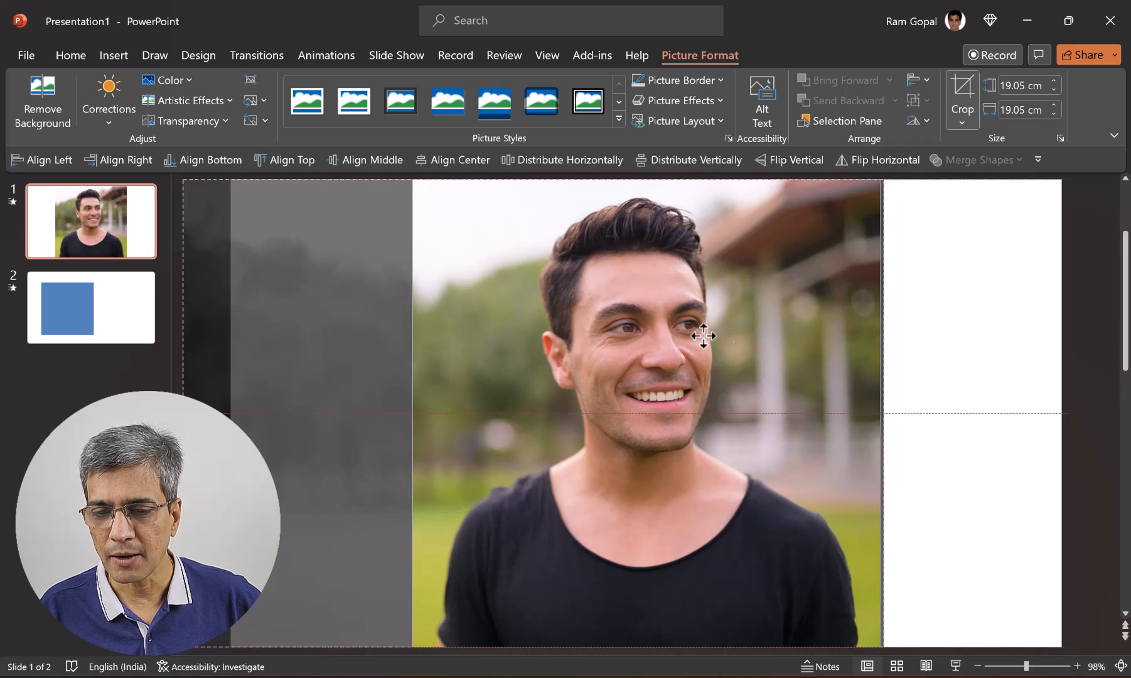
Finish cropping the portrait photo and move it from slide 1 to slide 2
click(952, 327)
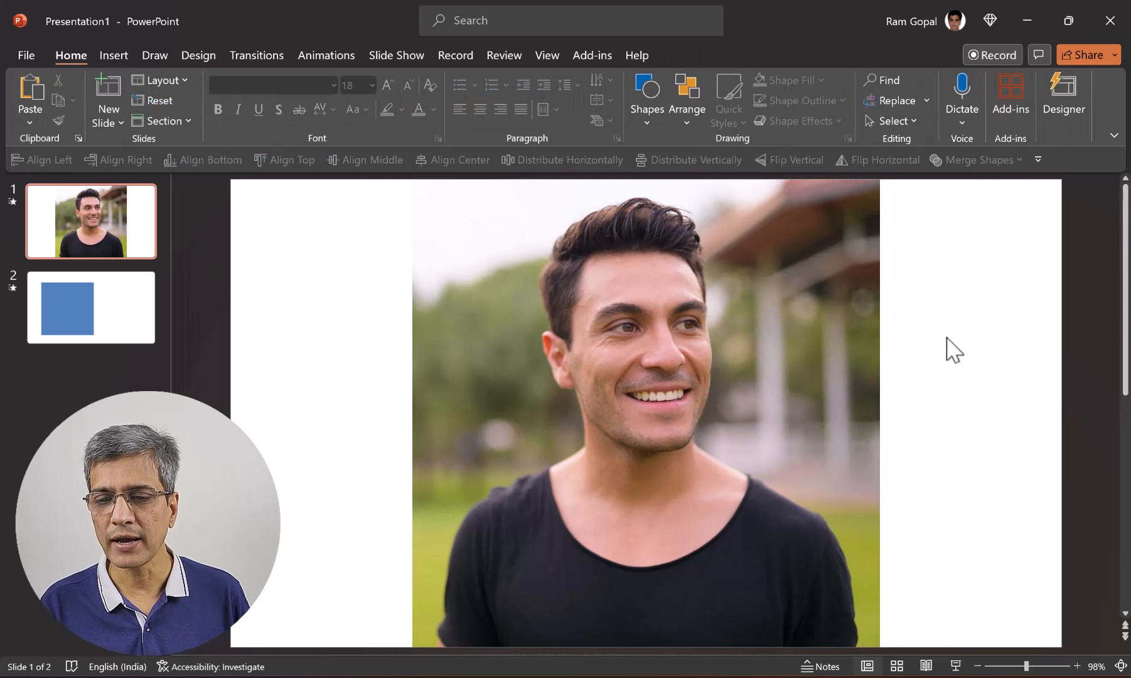
click(621, 362)
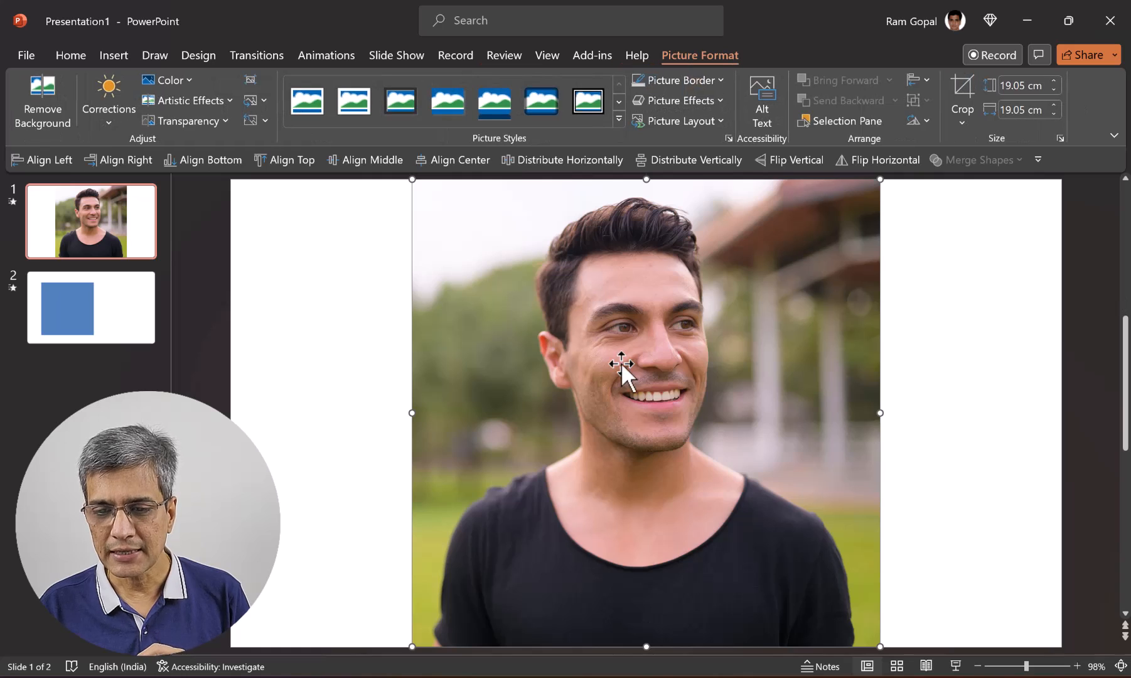
right_click(622, 362)
click(658, 346)
click(130, 318)
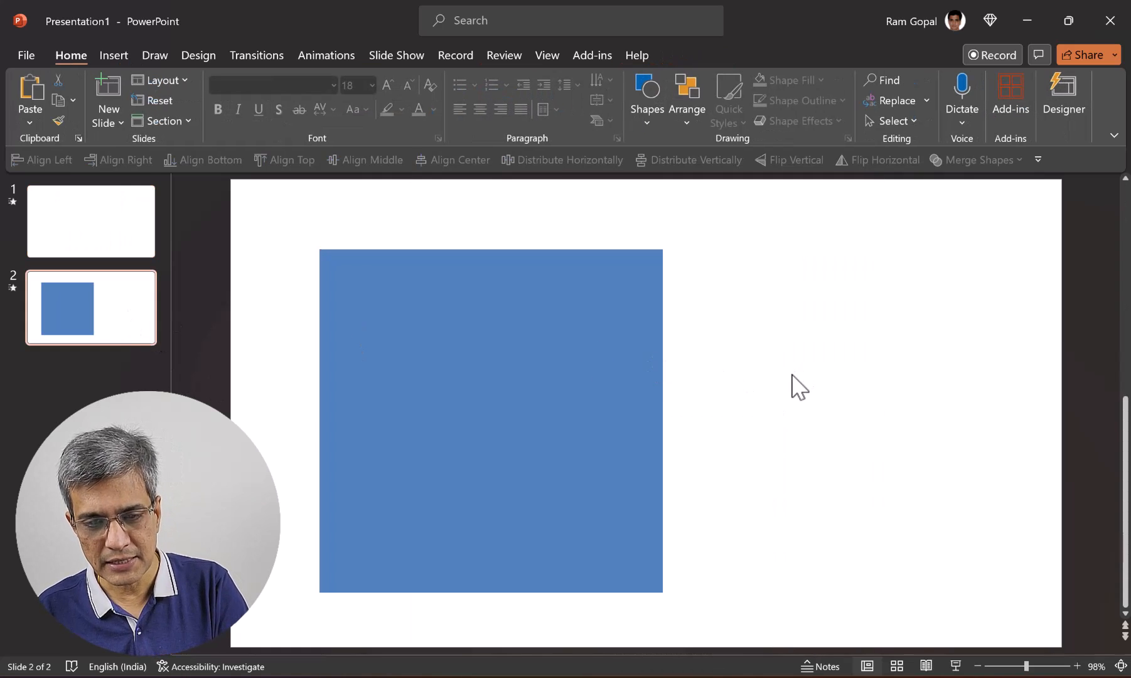
key(ctrl+v)
Align the photo's upper-left corner with the blue square and scale the photo down to cover the square exactly
drag(529, 235, 434, 300)
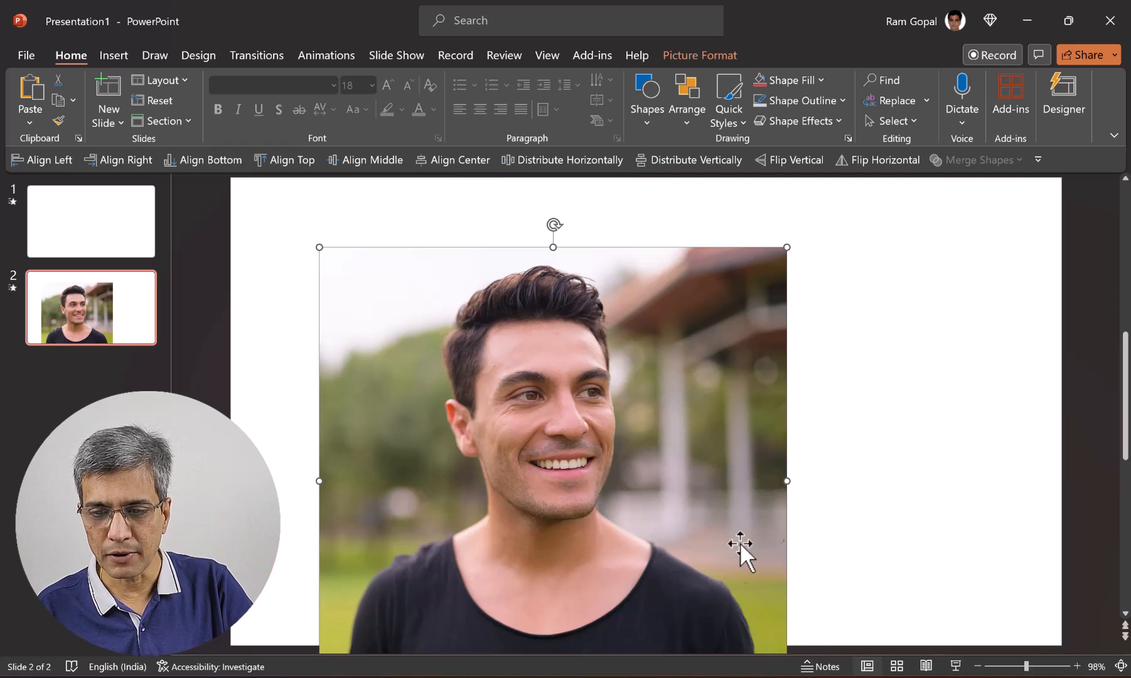
scroll(830, 463, down, 1)
scroll(830, 463, down, 3)
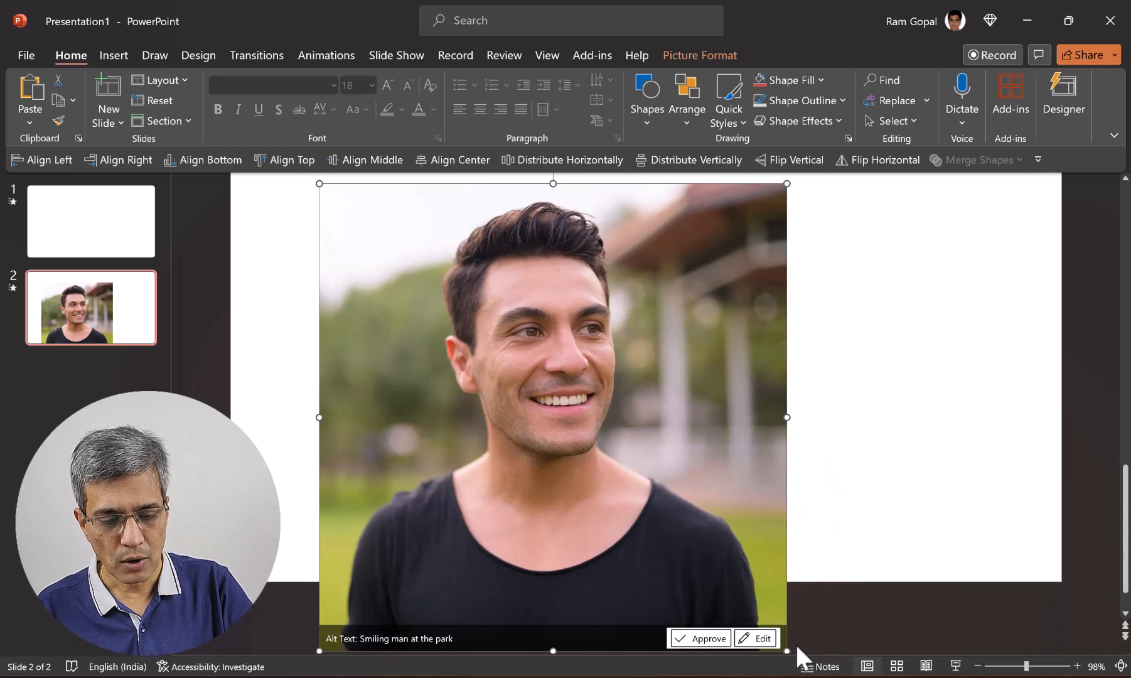
drag(787, 651, 634, 529)
click(890, 395)
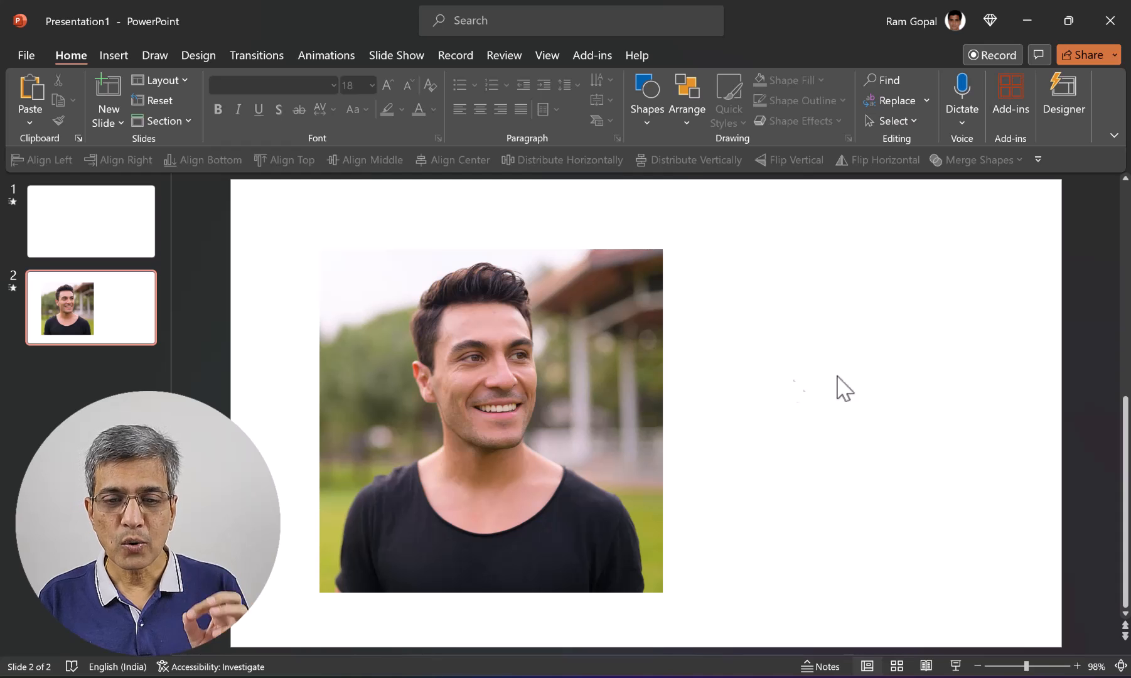
Copy the resized photo and intersect it with the upper-left tile of the blue grid
click(605, 377)
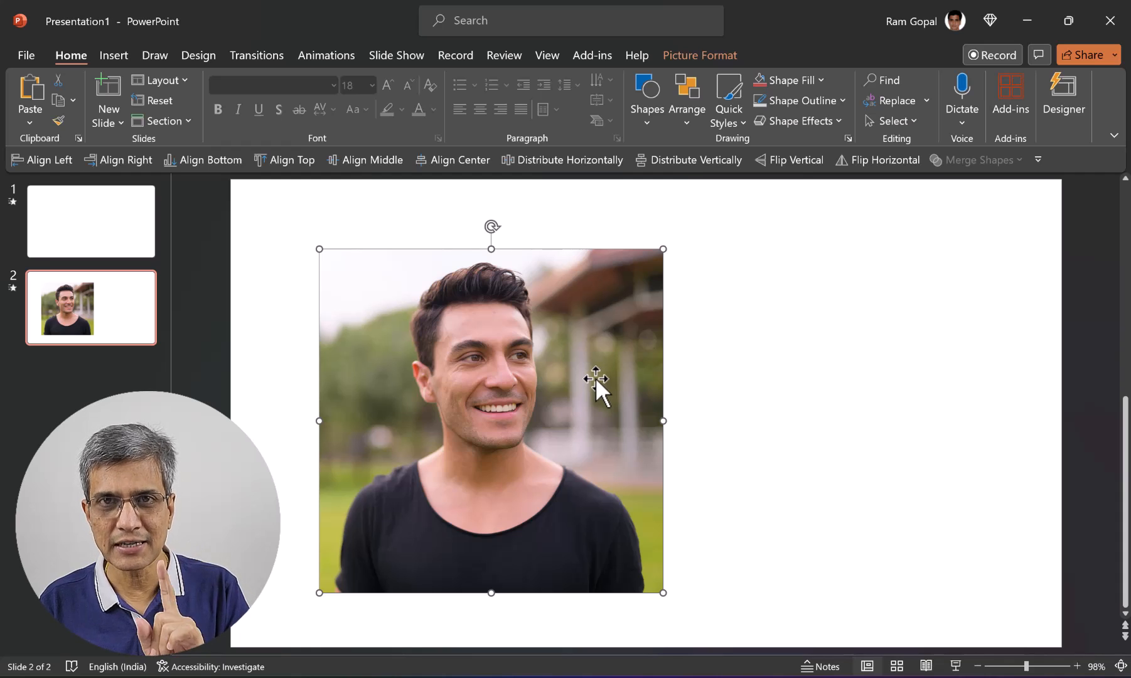
key(ctrl+c)
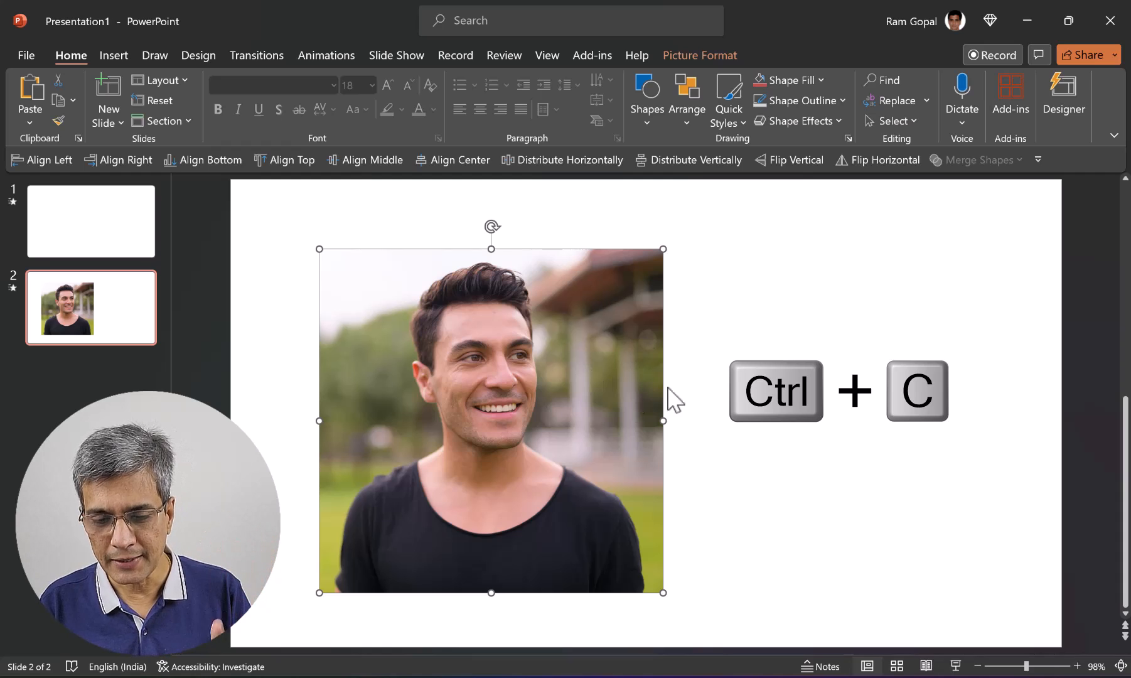
drag(250, 209, 489, 401)
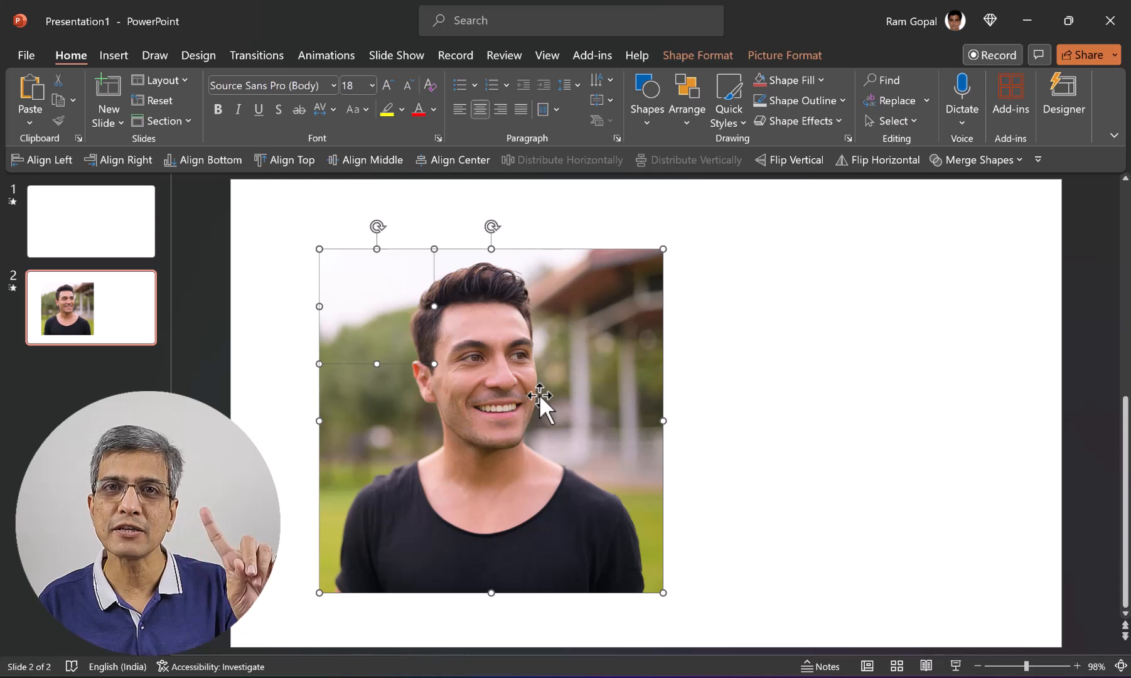
click(987, 159)
click(964, 247)
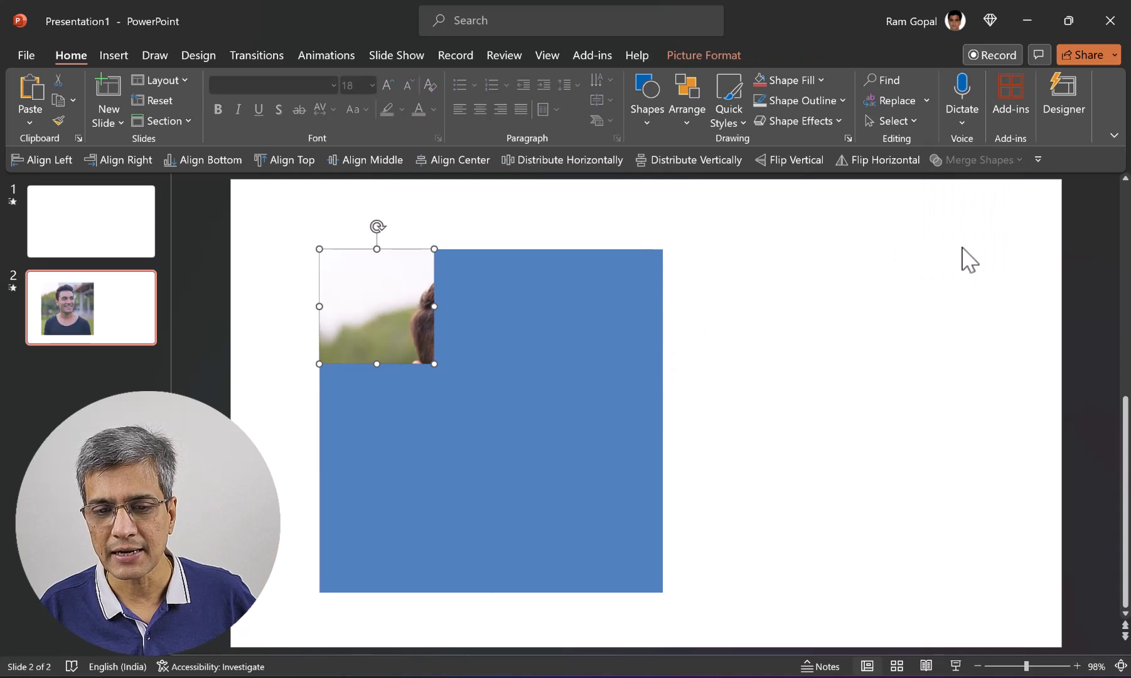
Paste the photo over the grid again and intersect it with the top-middle tile
key(ctrl+v)
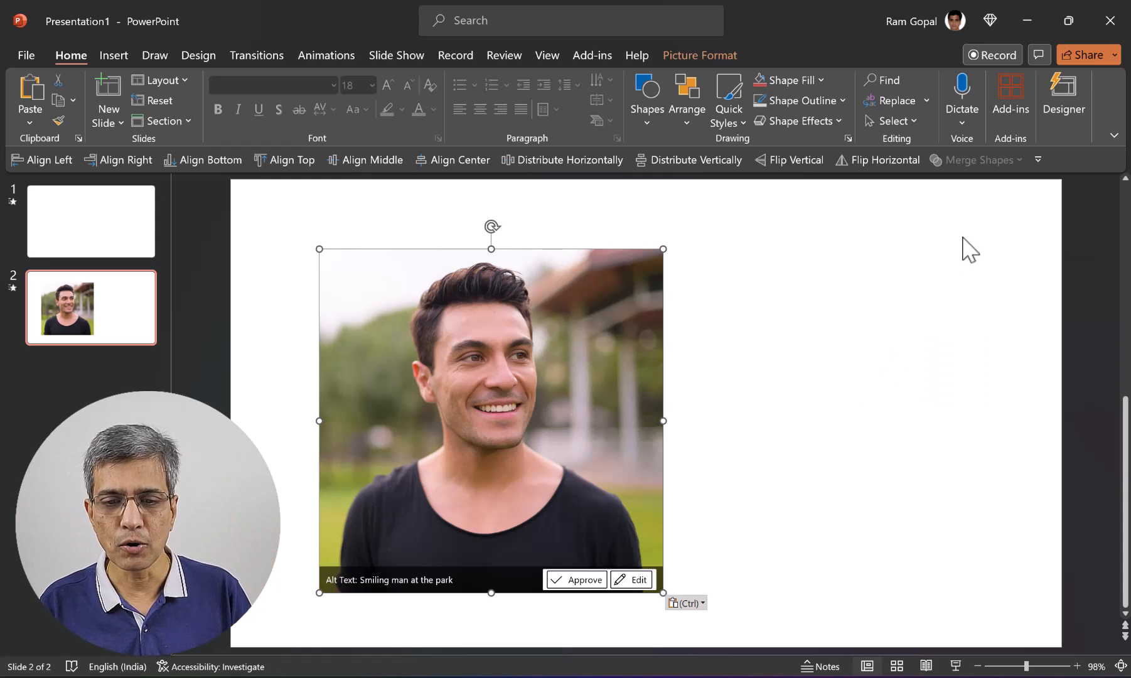
drag(386, 211, 617, 427)
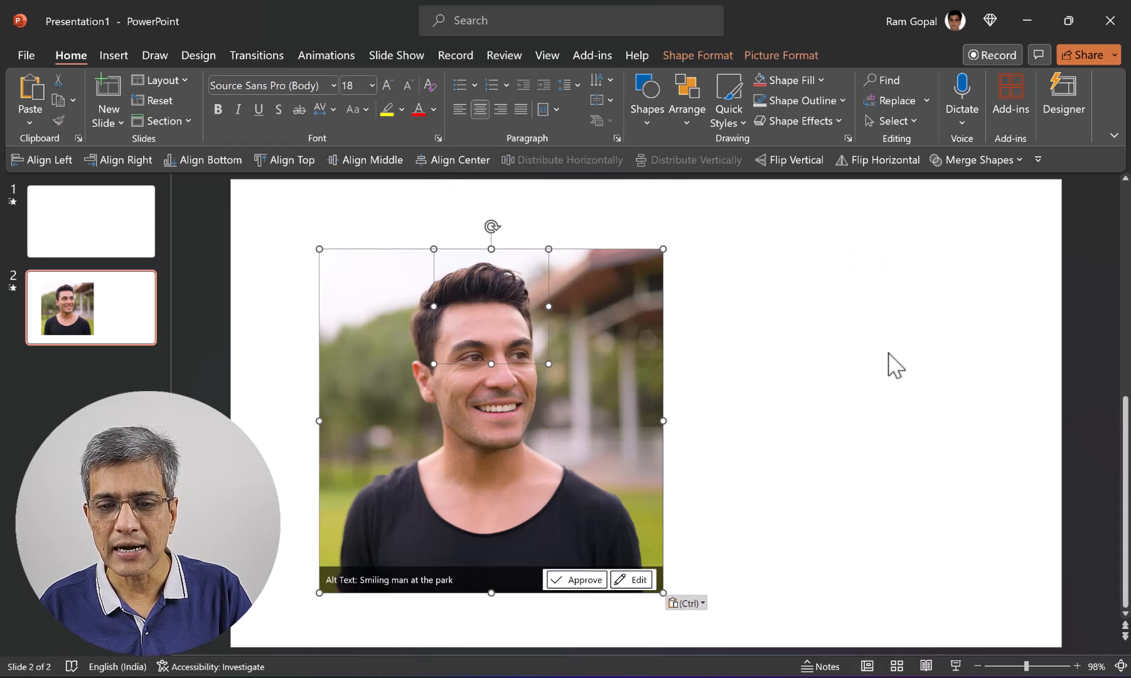
click(973, 160)
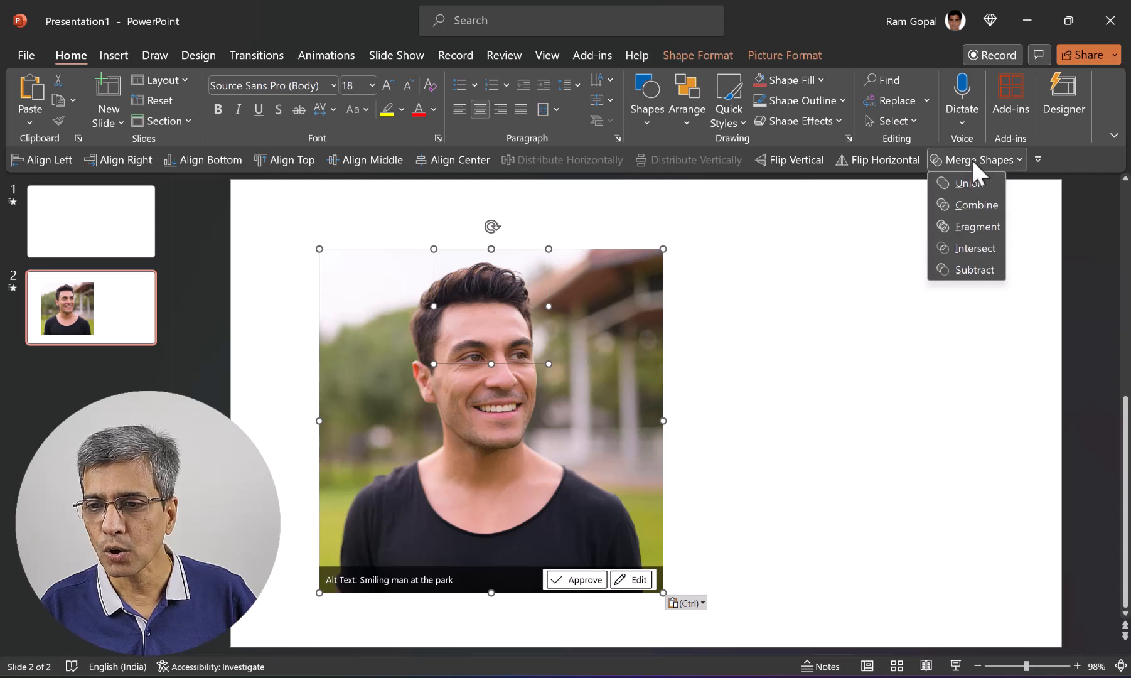
click(967, 250)
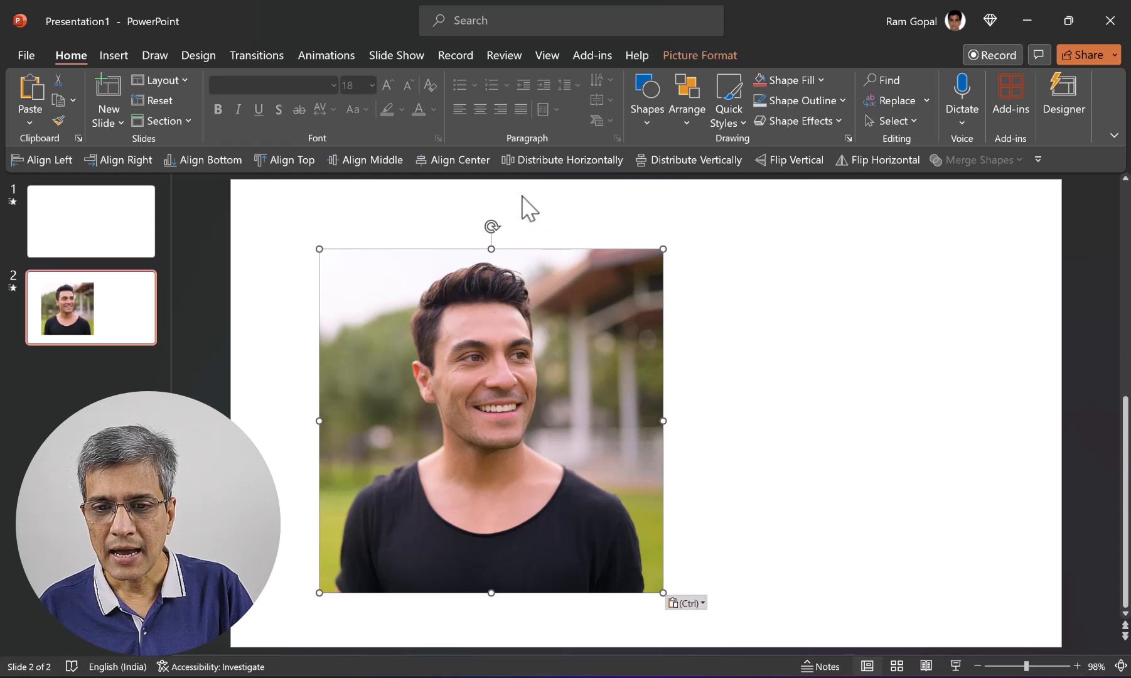
Intersect a pasted photo copy with the top-right tile, and repeat the intersection for the remaining grid tiles
drag(525, 197, 728, 406)
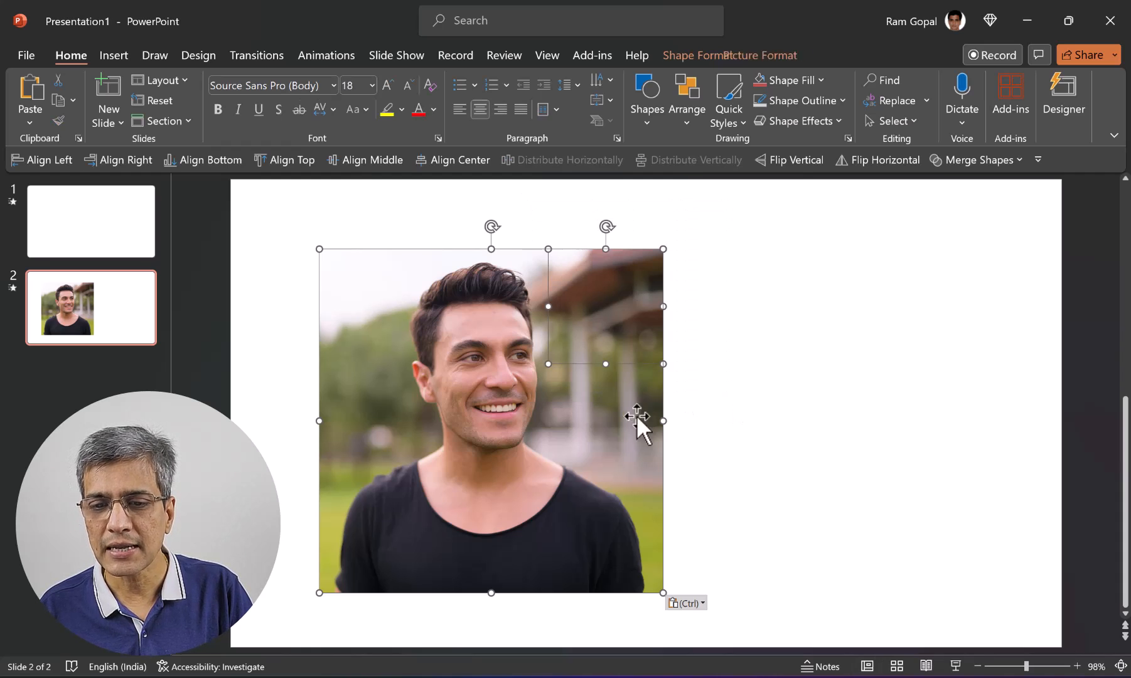
click(960, 160)
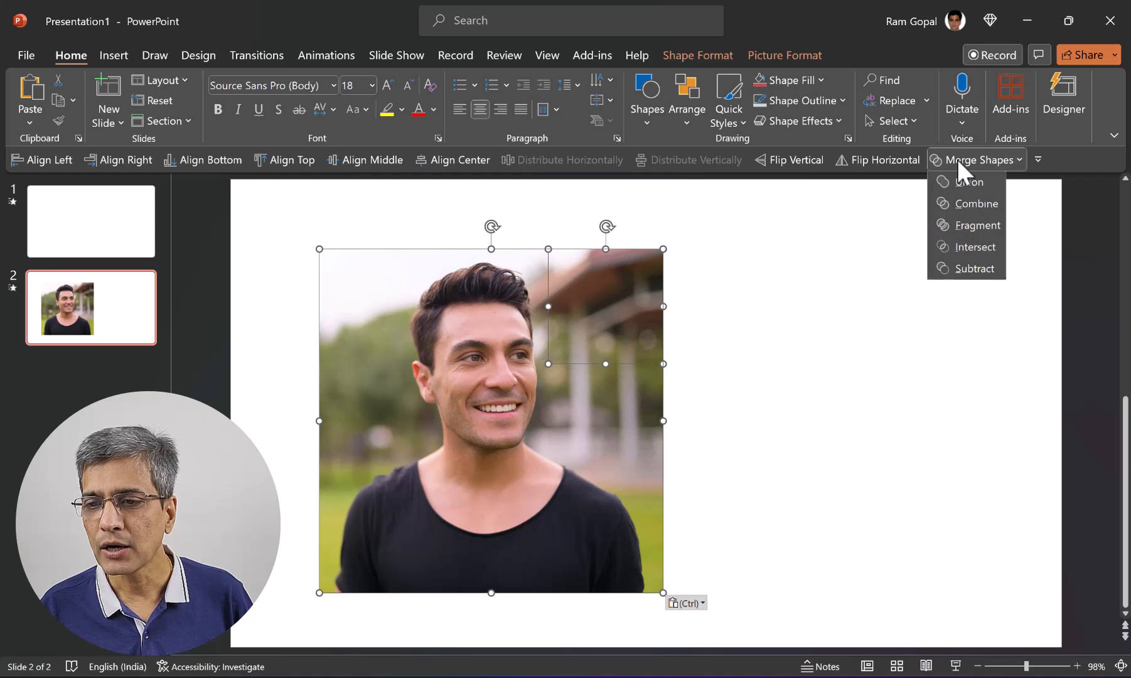
click(972, 247)
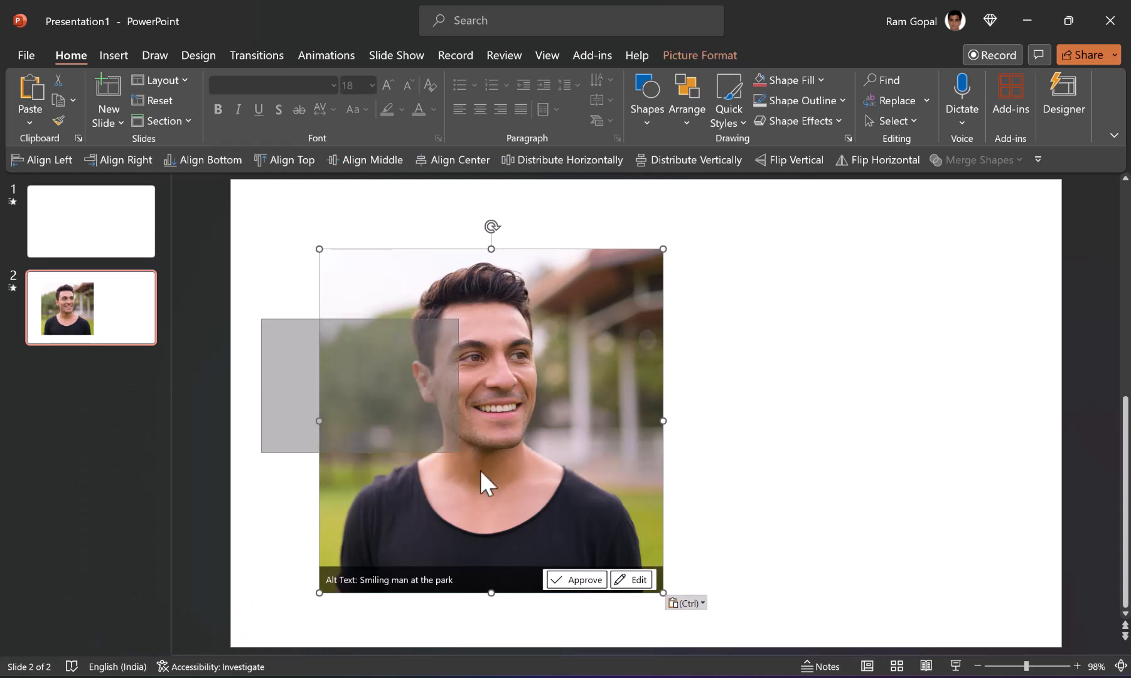
click(978, 160)
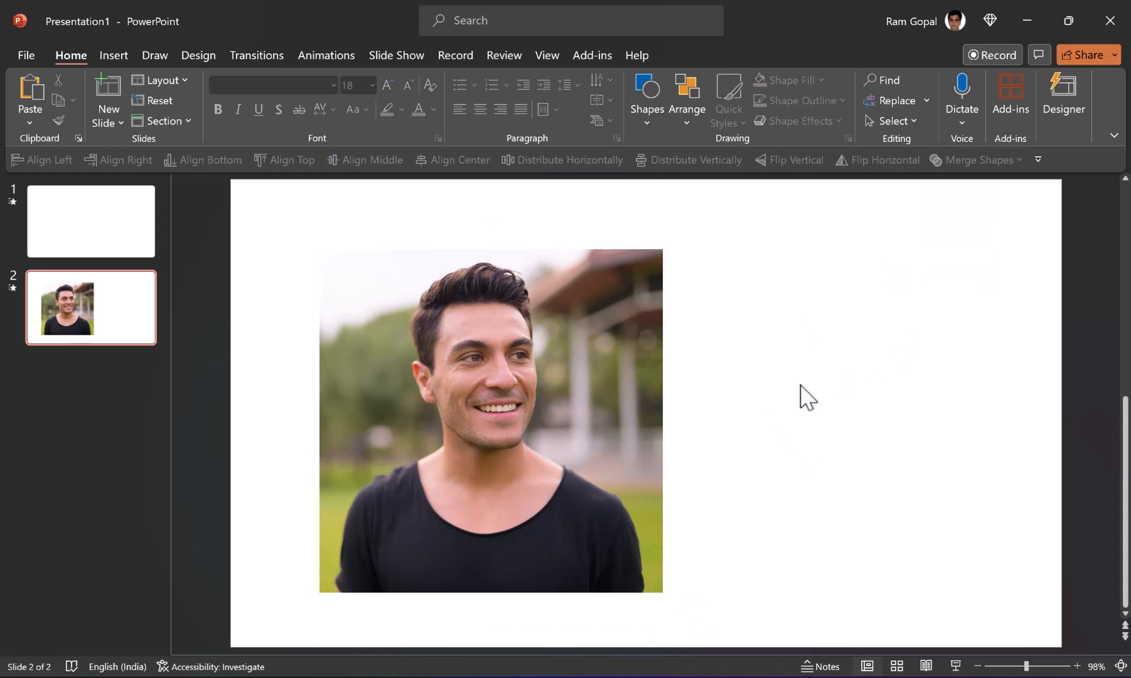
Check that the picture consists of separate tiles and delete the bottom-right tile
click(536, 510)
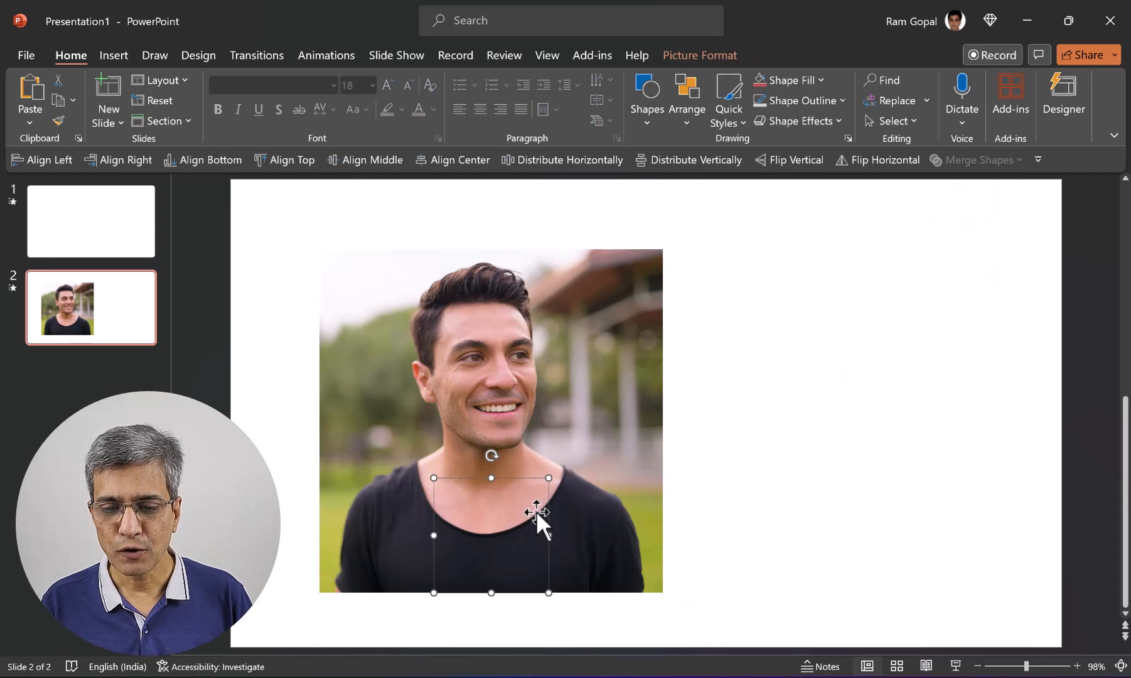
click(786, 478)
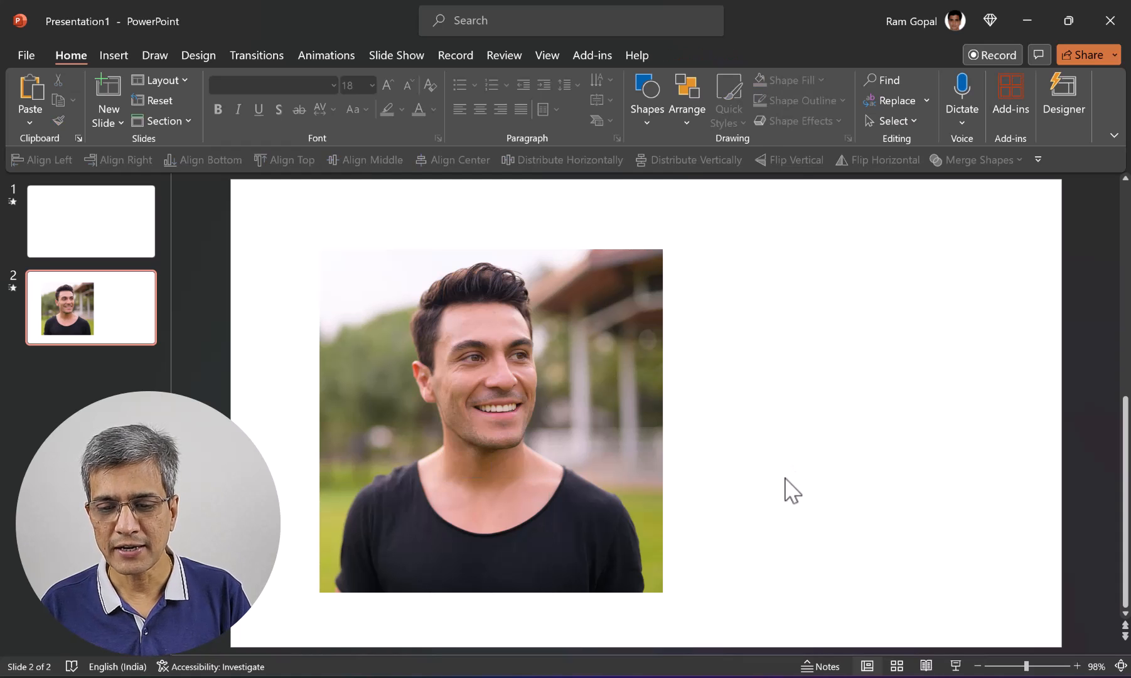
click(621, 538)
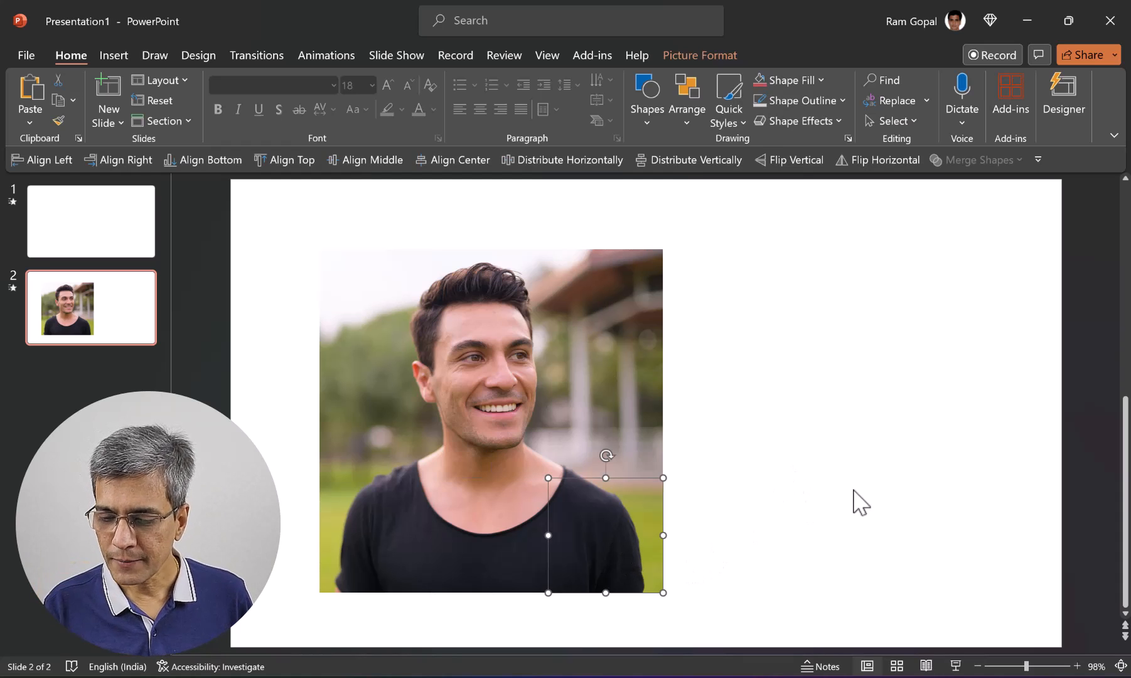
key(Delete)
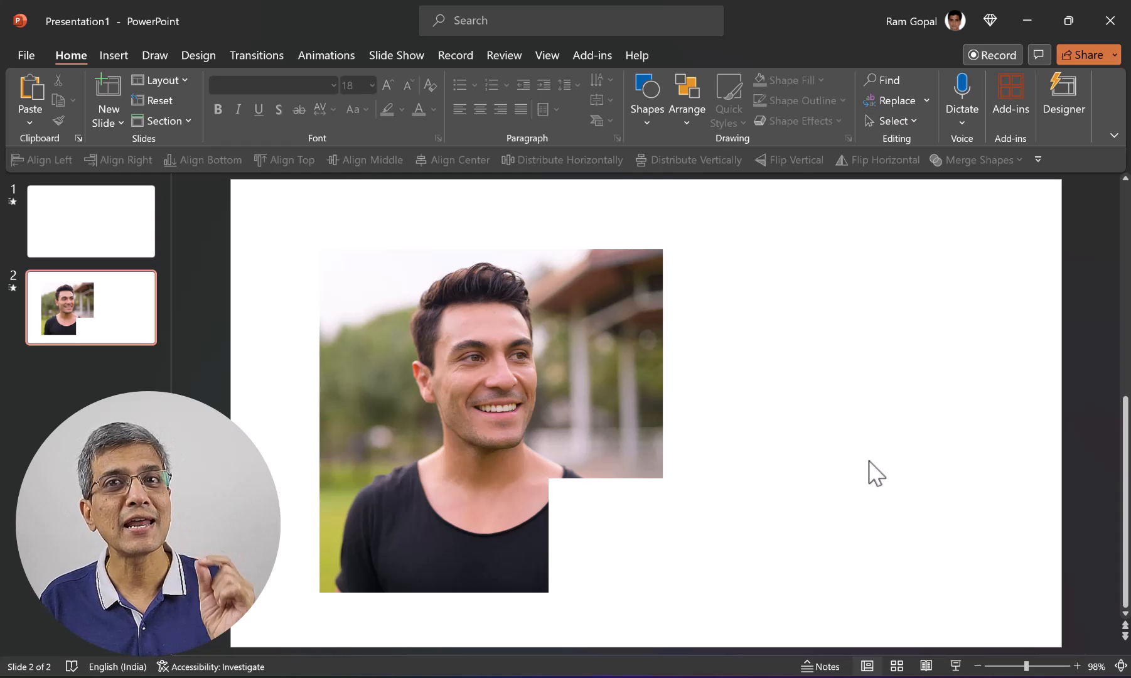
Add a text box reading "1" in the blank area to the right of the picture puzzle
click(646, 123)
click(638, 159)
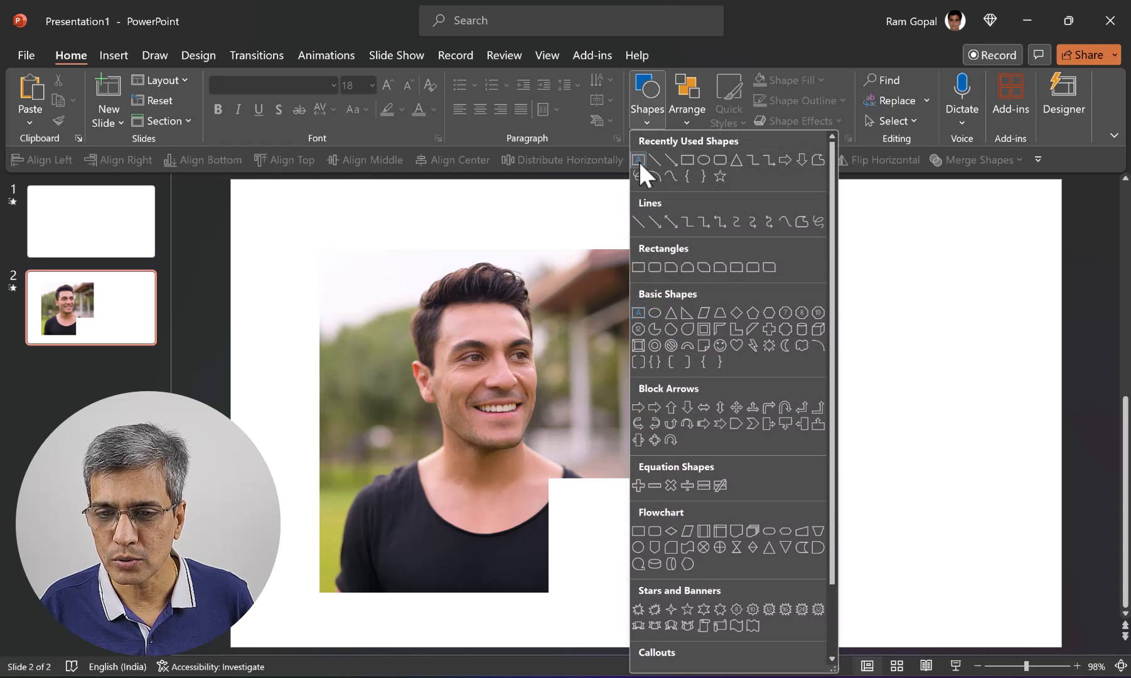
click(882, 411)
text(1)
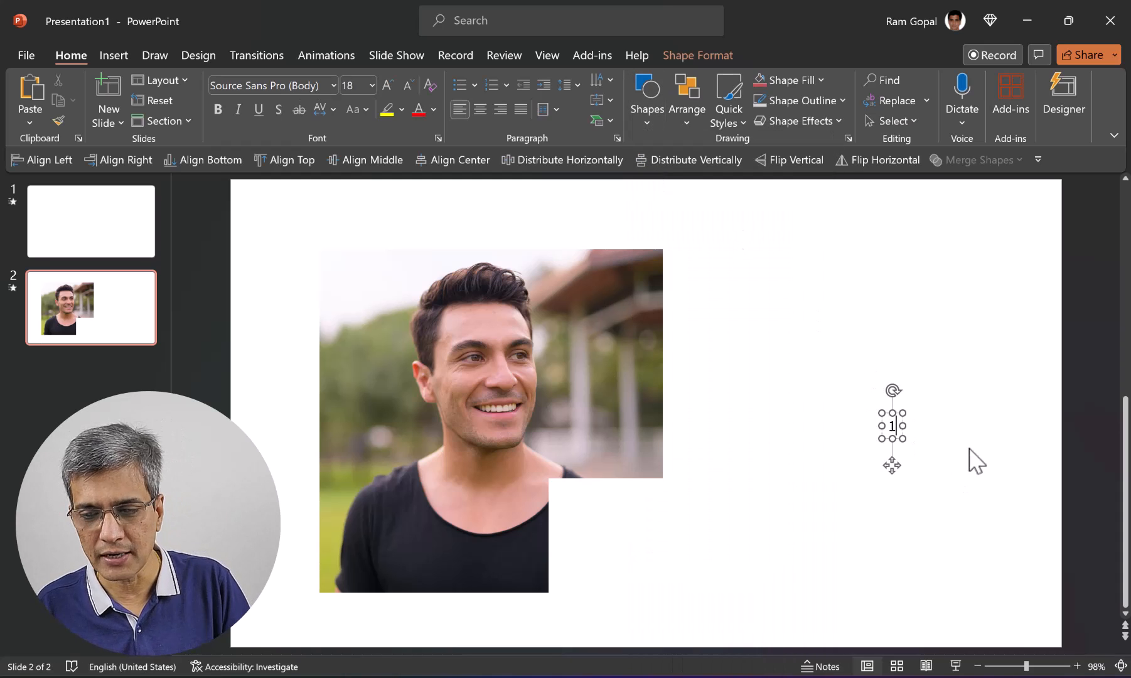
Enlarge the number 1 to font size 199 and move it up beside the picture puzzle
click(388, 83)
click(388, 84)
click(389, 84)
click(389, 83)
click(389, 83)
click(389, 83)
click(388, 83)
click(388, 83)
click(389, 83)
click(388, 83)
click(389, 83)
click(388, 84)
click(389, 83)
click(388, 83)
click(388, 84)
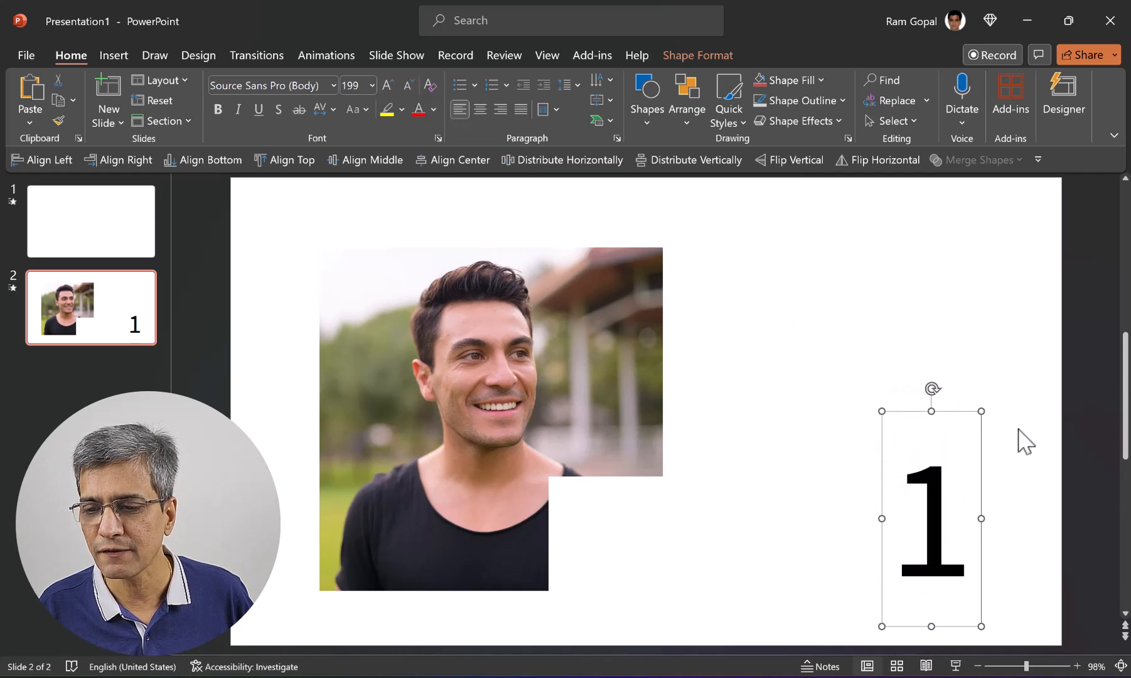
drag(982, 450, 959, 311)
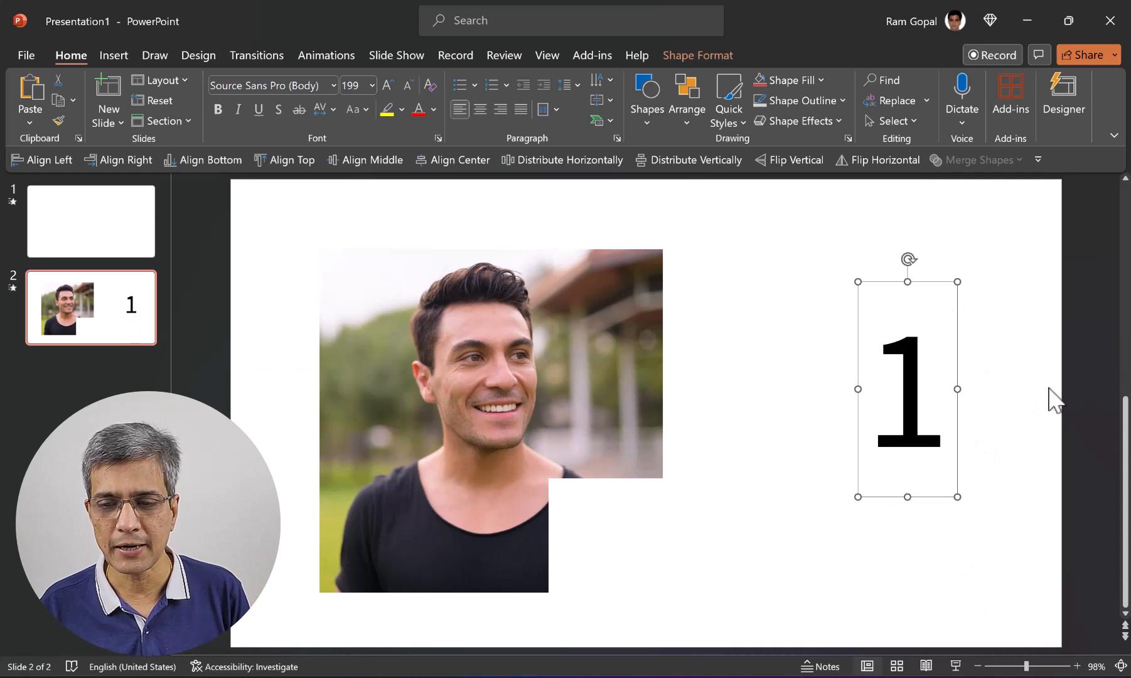
click(1018, 431)
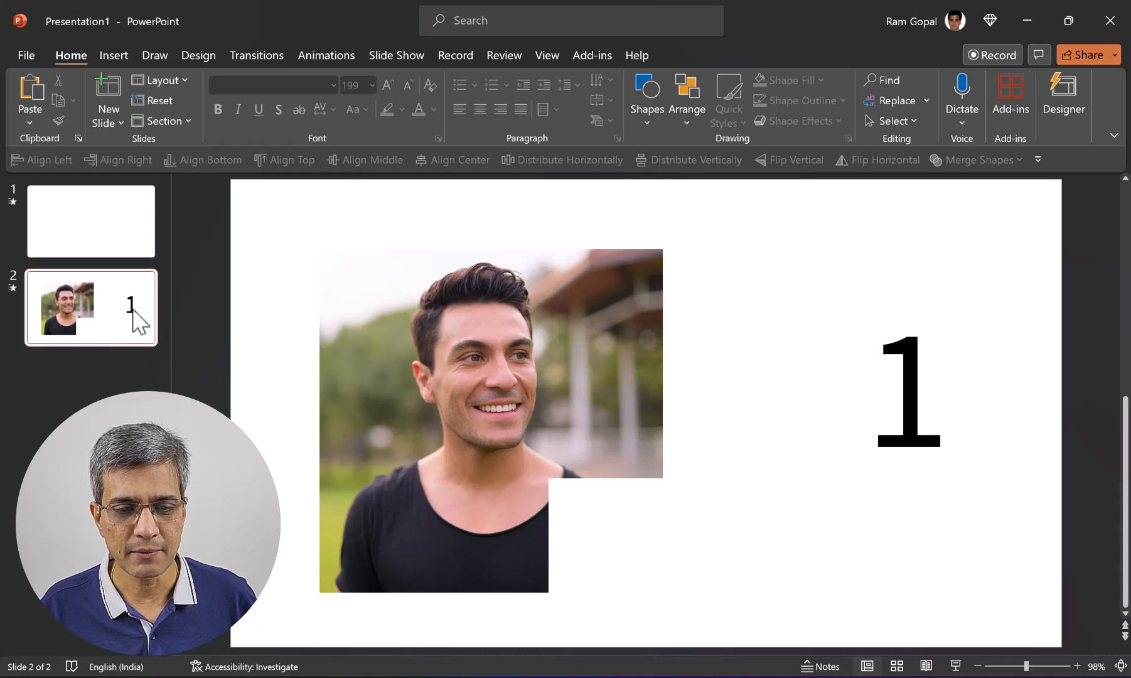
Delete the blank first slide and duplicate the remaining puzzle slide
click(136, 204)
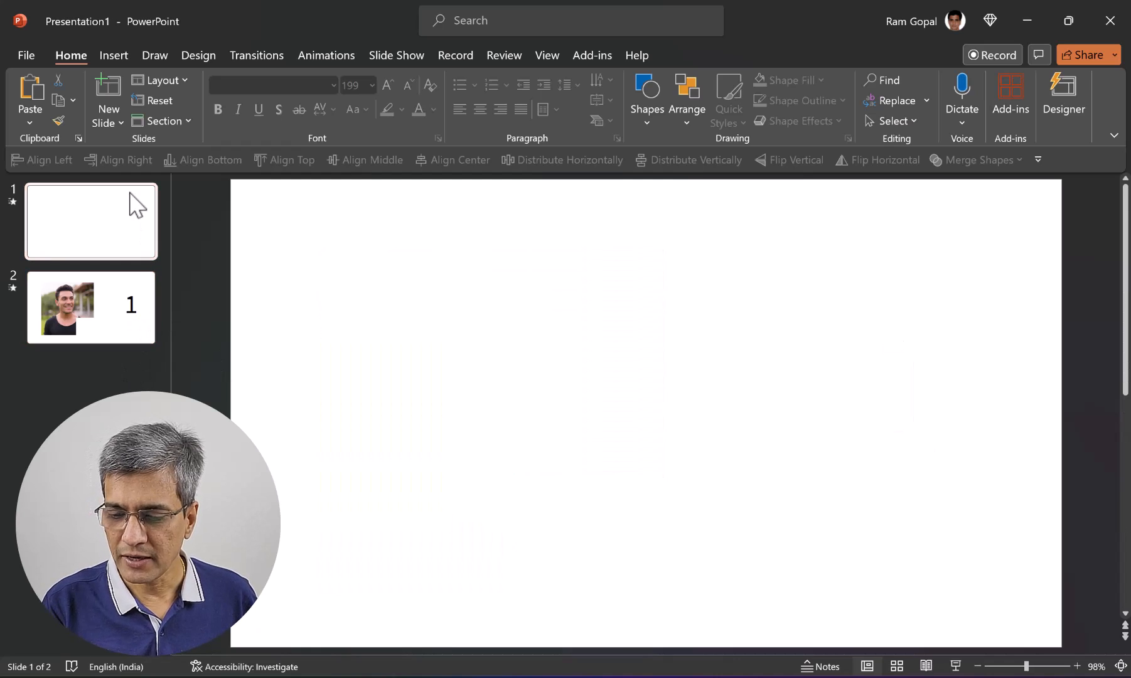
key(Delete)
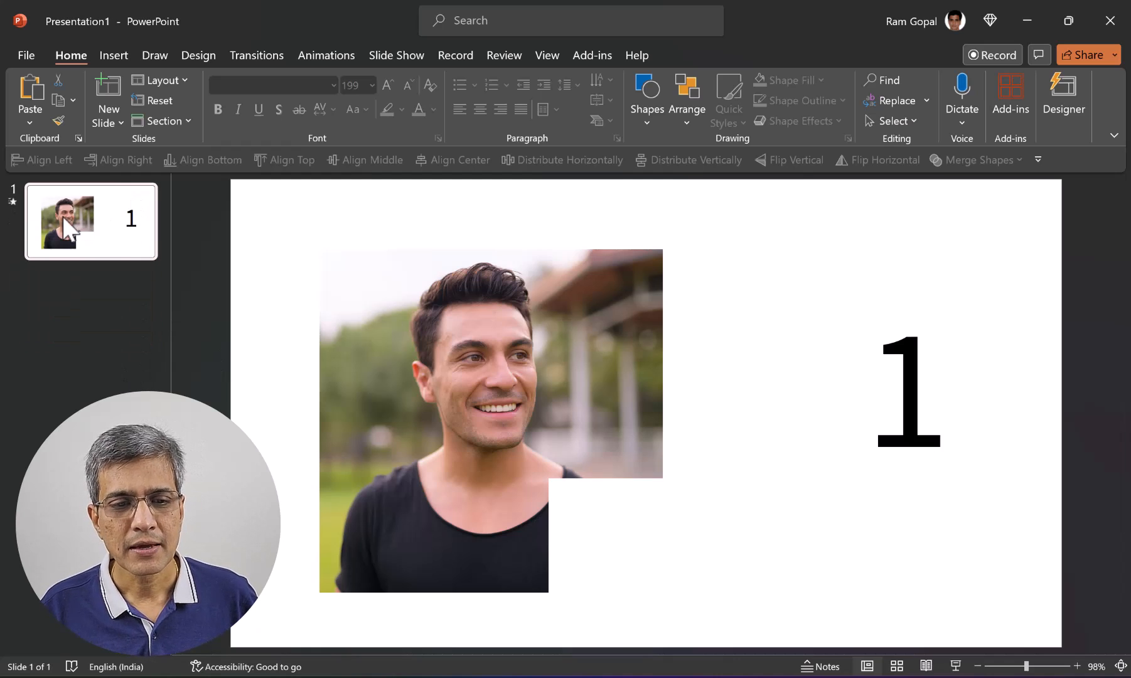
right_click(107, 246)
click(157, 385)
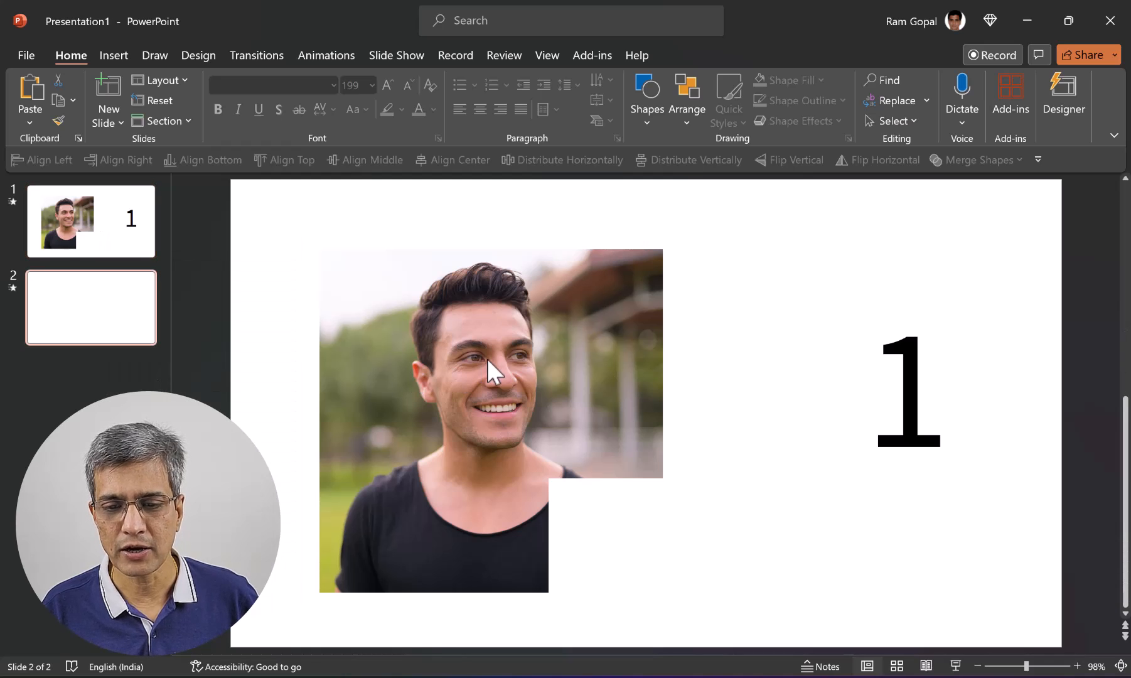
Change the number on the duplicated slide to 2
click(923, 363)
double_click(923, 363)
text(2)
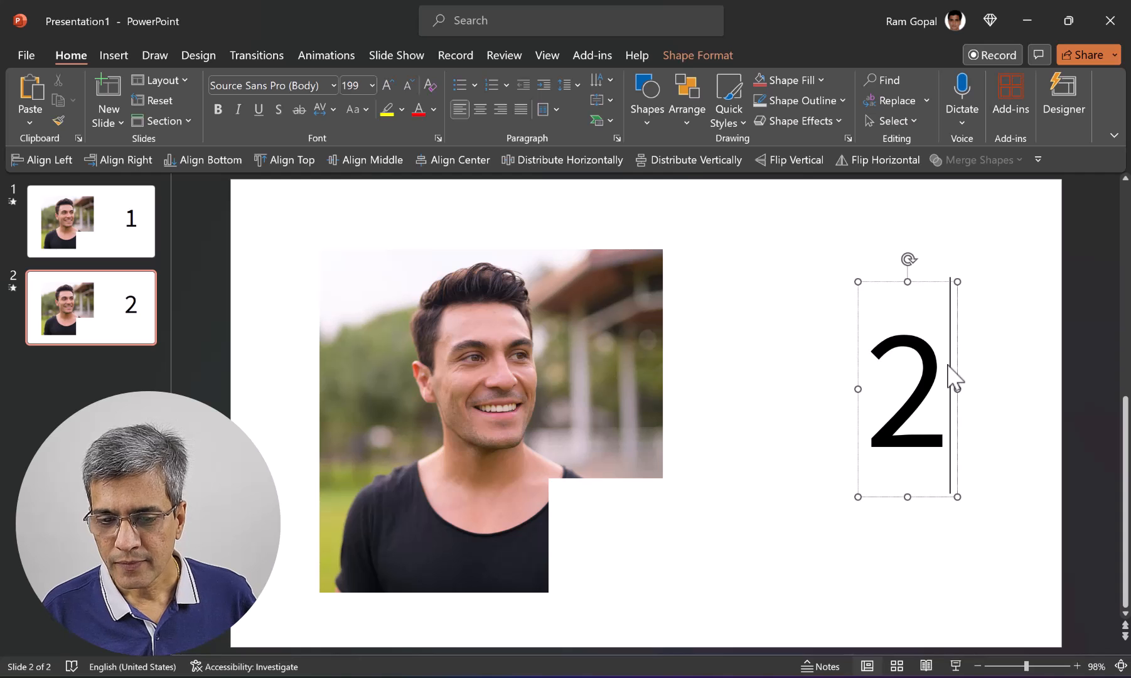
On slide 2, move the bottom-centre puzzle tile right into the empty bottom-right cell
click(476, 509)
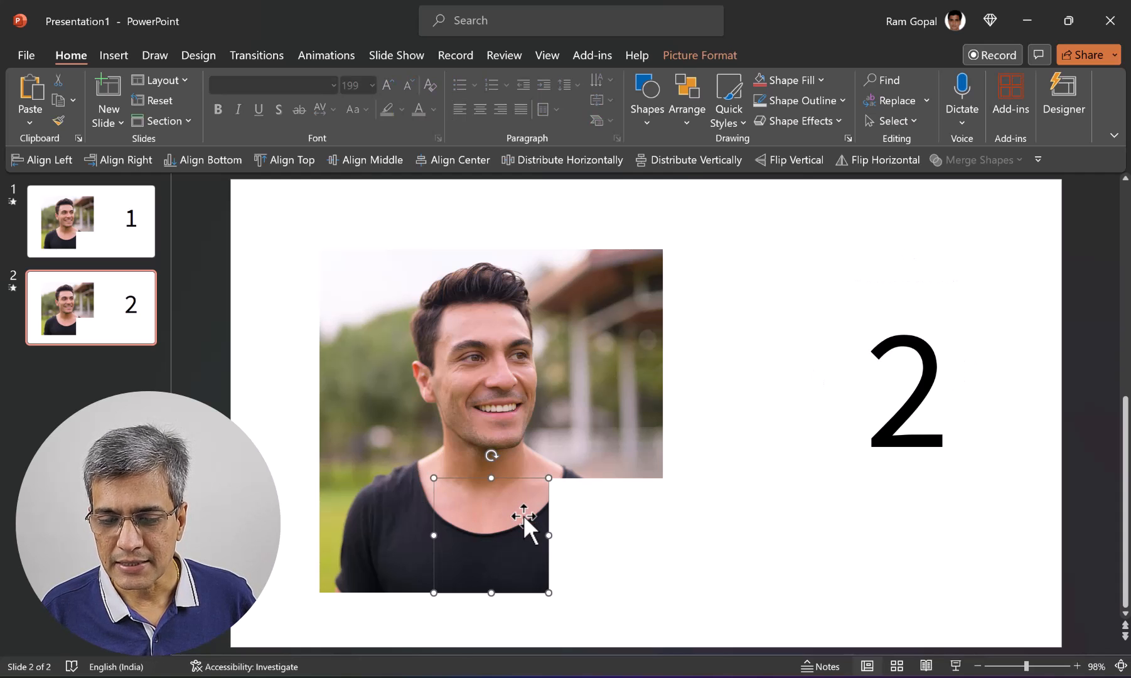
key(Right)
key(Right)
key(Right)
key(Right)
key(Right)
key(Right)
key(Right)
key(Right)
key(Right)
key(Right)
key(Right)
key(Right)
key(Right)
key(Right)
key(Right)
key(Right)
key(Right)
key(Right)
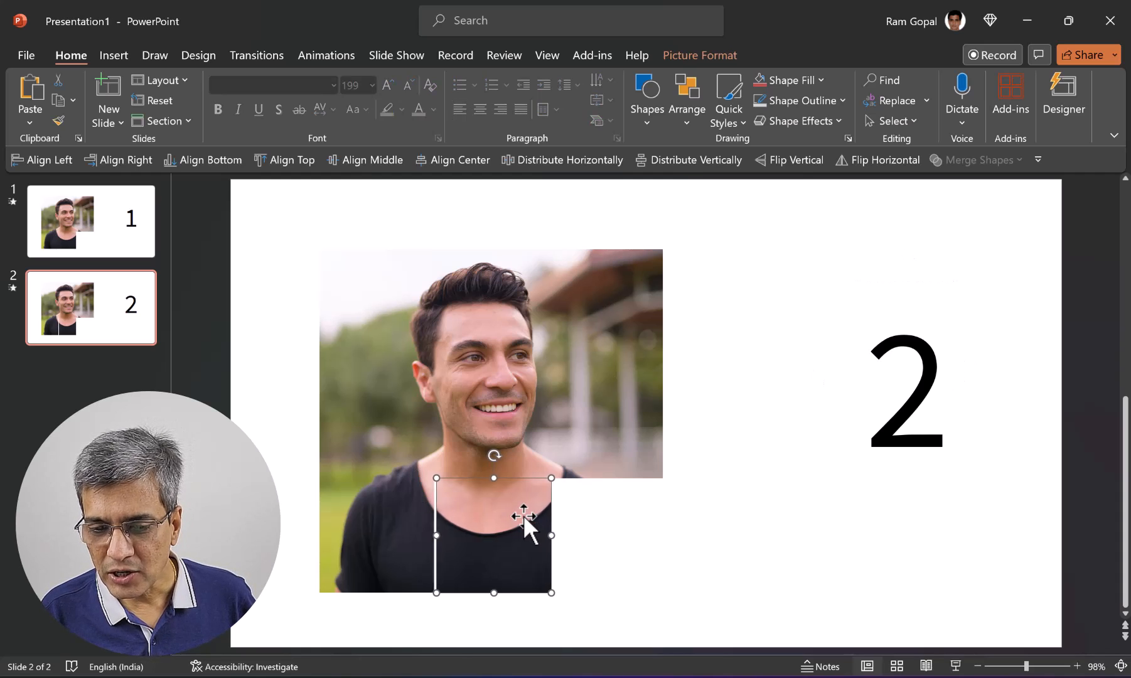
key(Right)
key(Right)
key(Right)
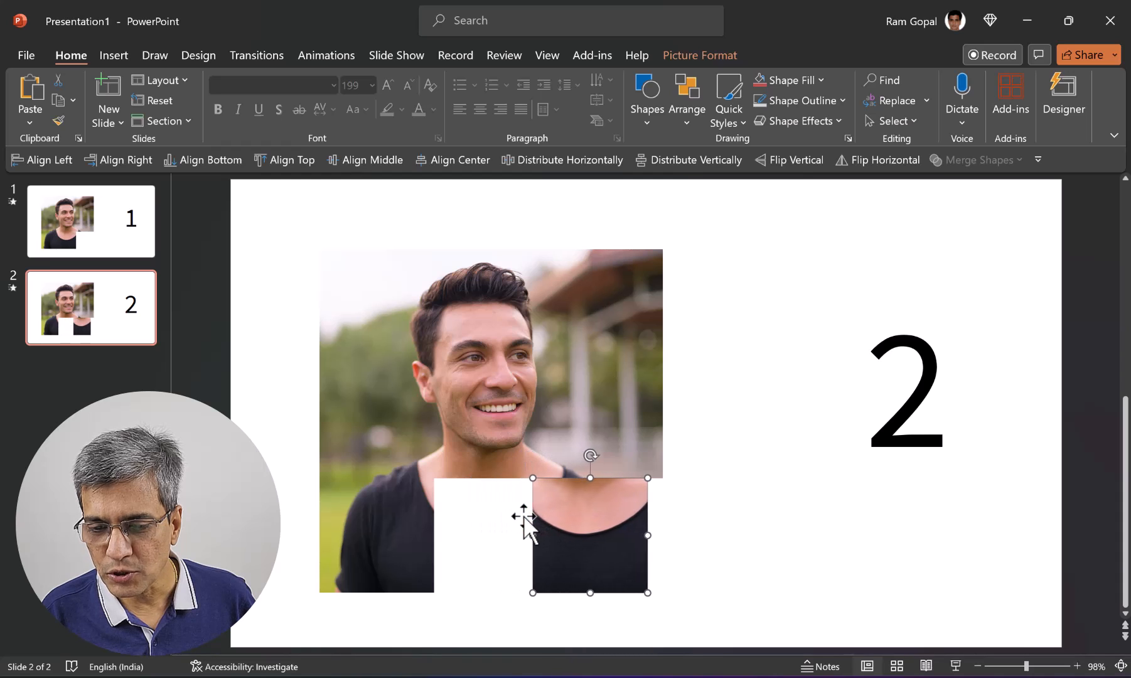
key(Right)
key(Right)
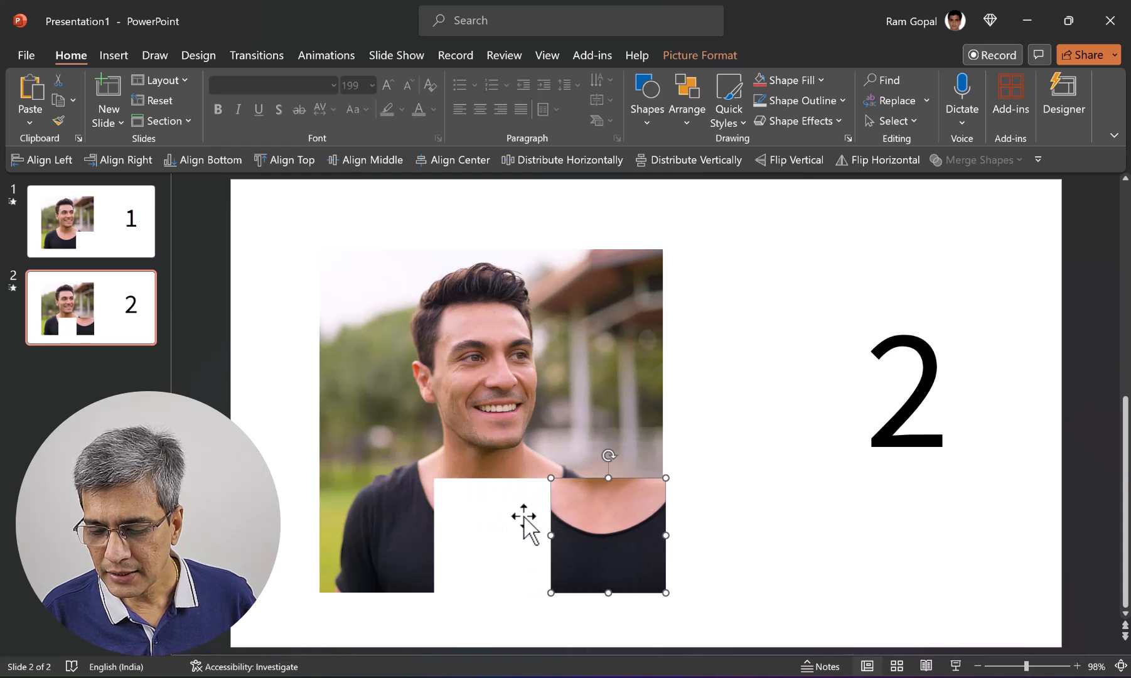
Nudge the moved shirt tile slightly left so its edges line up with the tile above it
click(694, 444)
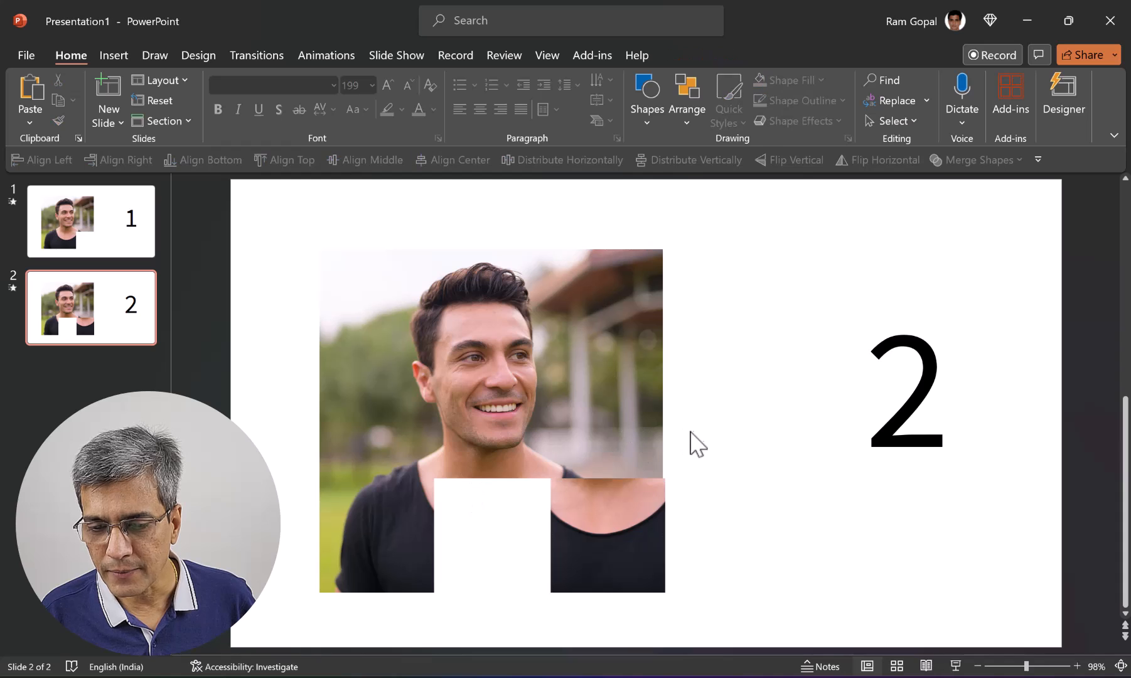
click(645, 493)
key(ctrl+Left)
key(ctrl+Left)
key(ctrl+Left)
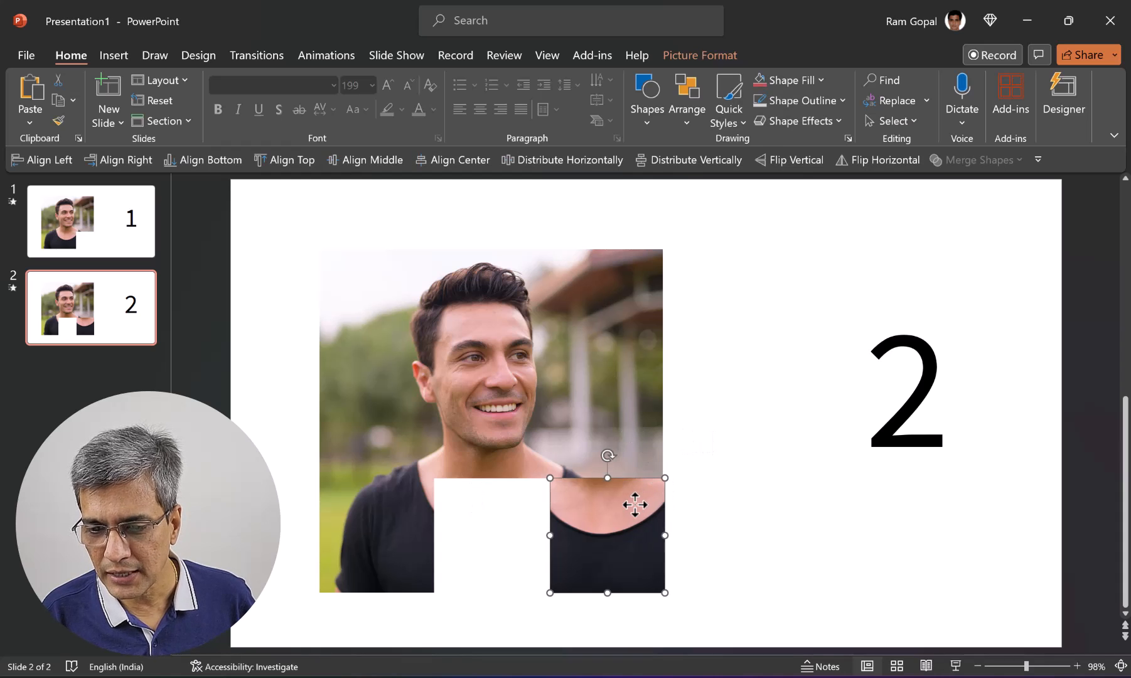
click(750, 521)
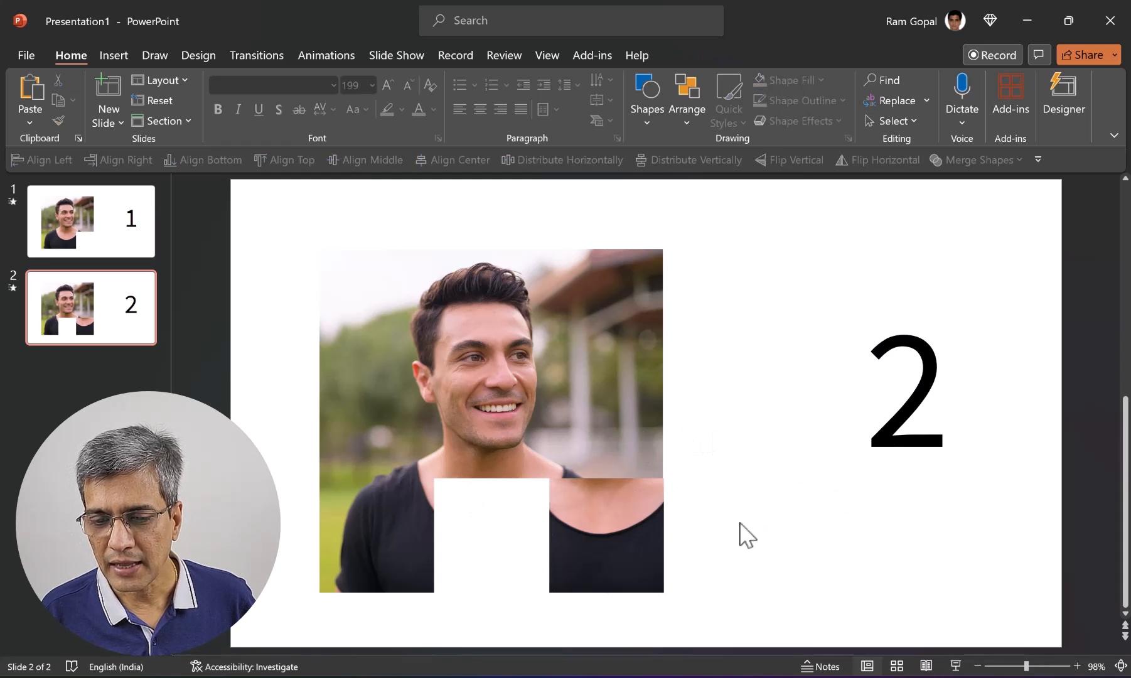
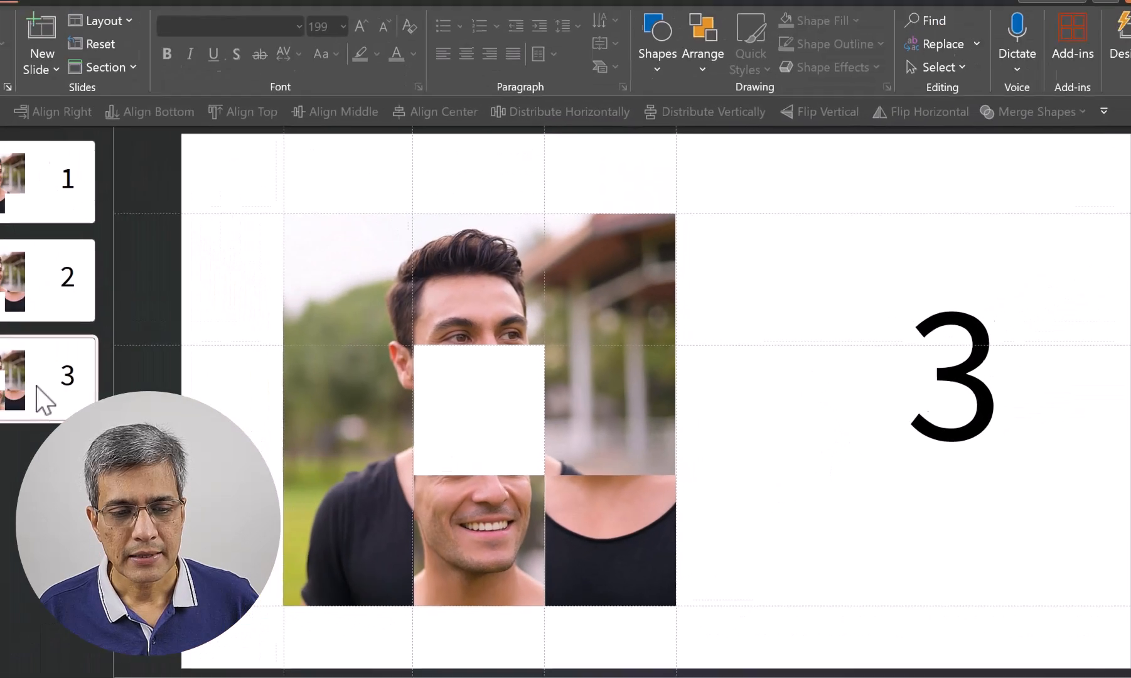
Duplicate slide 3 and change the large number on the copy to 4
right_click(106, 397)
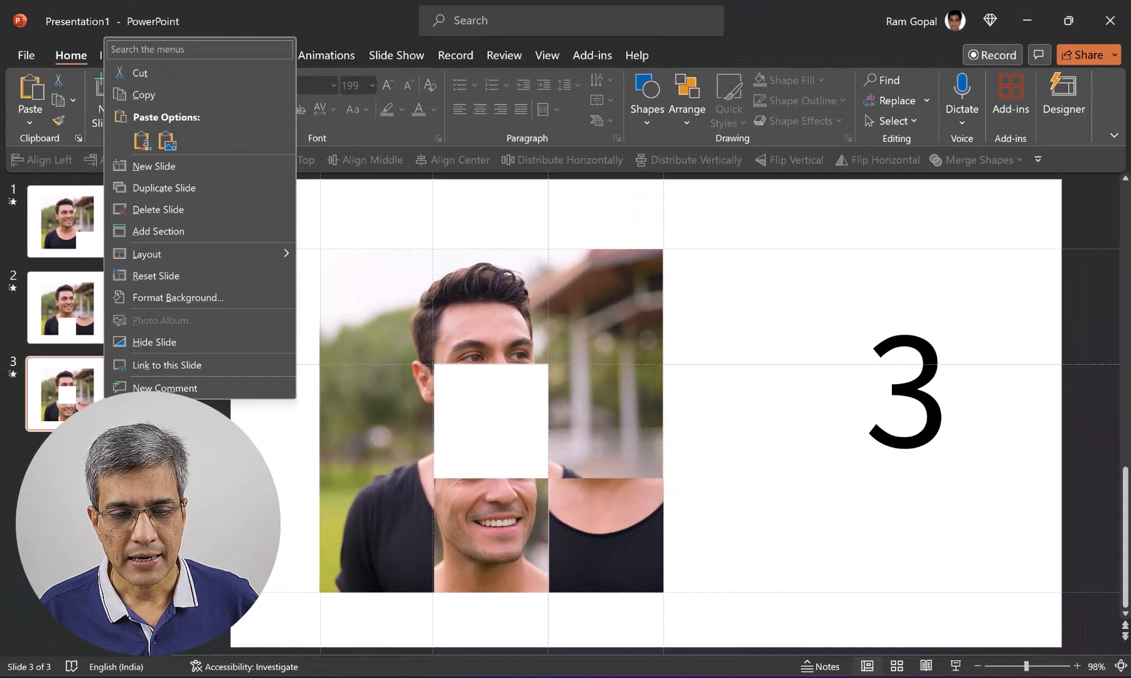
click(200, 187)
double_click(950, 398)
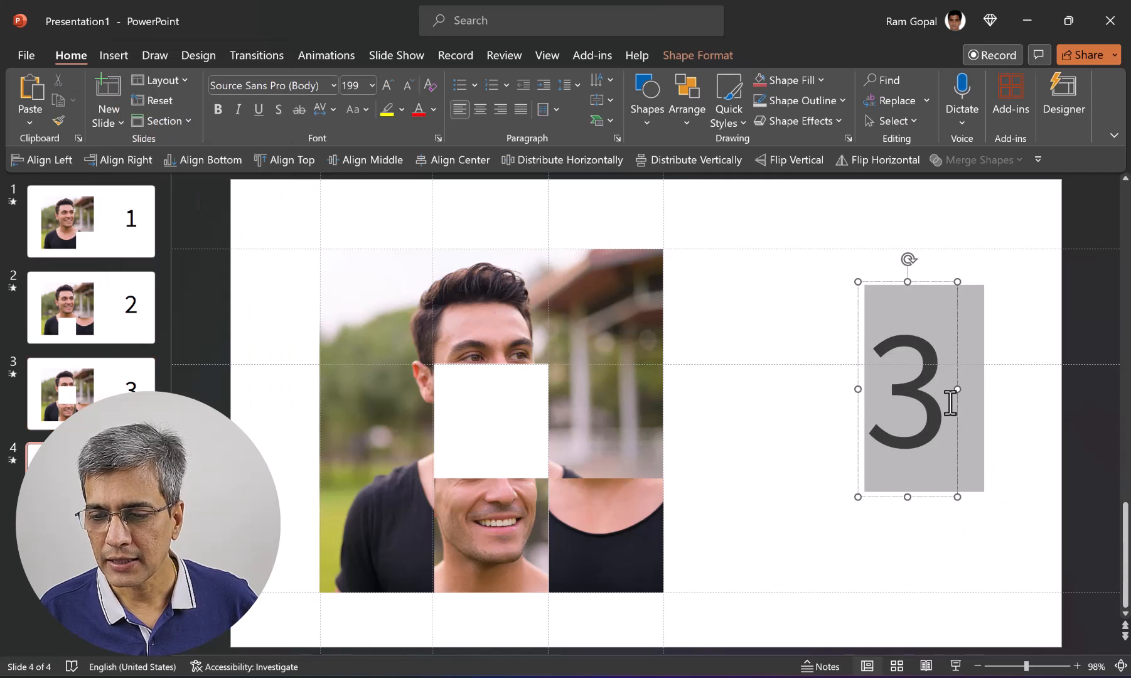
text(4)
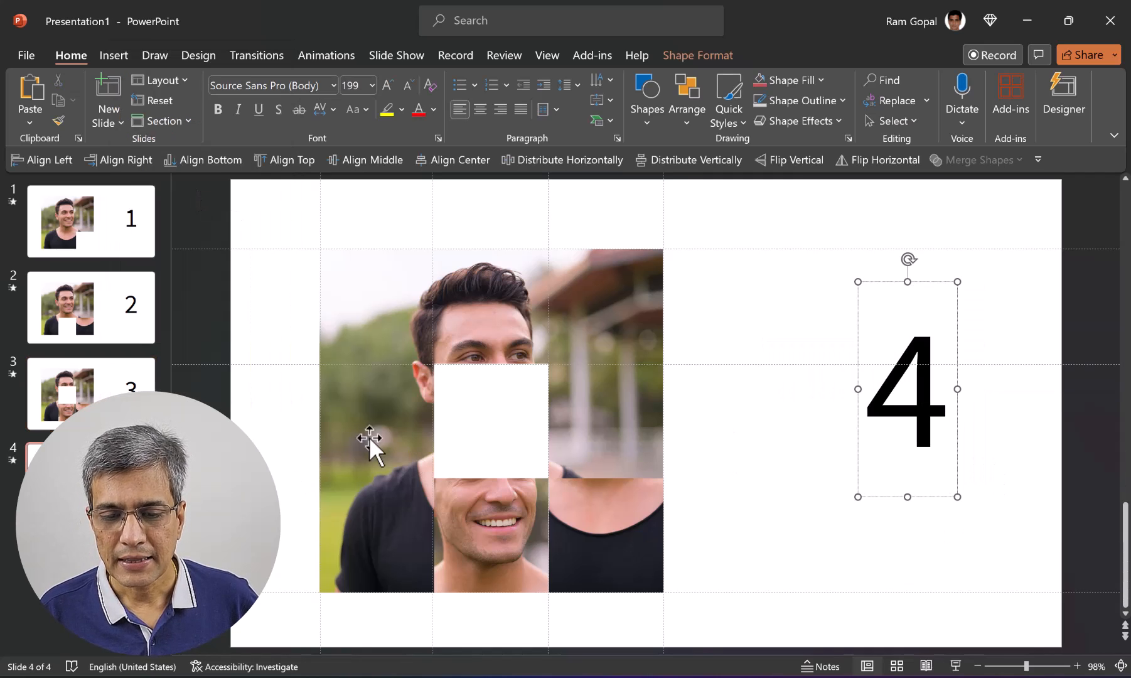
On slide 4, move the middle-right tile left into the empty centre cell, aligned to the guides
click(604, 421)
key(Left)
key(Left)
key(Left)
key(Left)
key(Left)
key(Left)
key(Left)
key(Left)
key(Left)
key(Left)
key(Left)
key(Left)
key(Left)
key(Left)
key(Left)
key(Left)
key(Left)
key(Left)
key(Left)
key(Left)
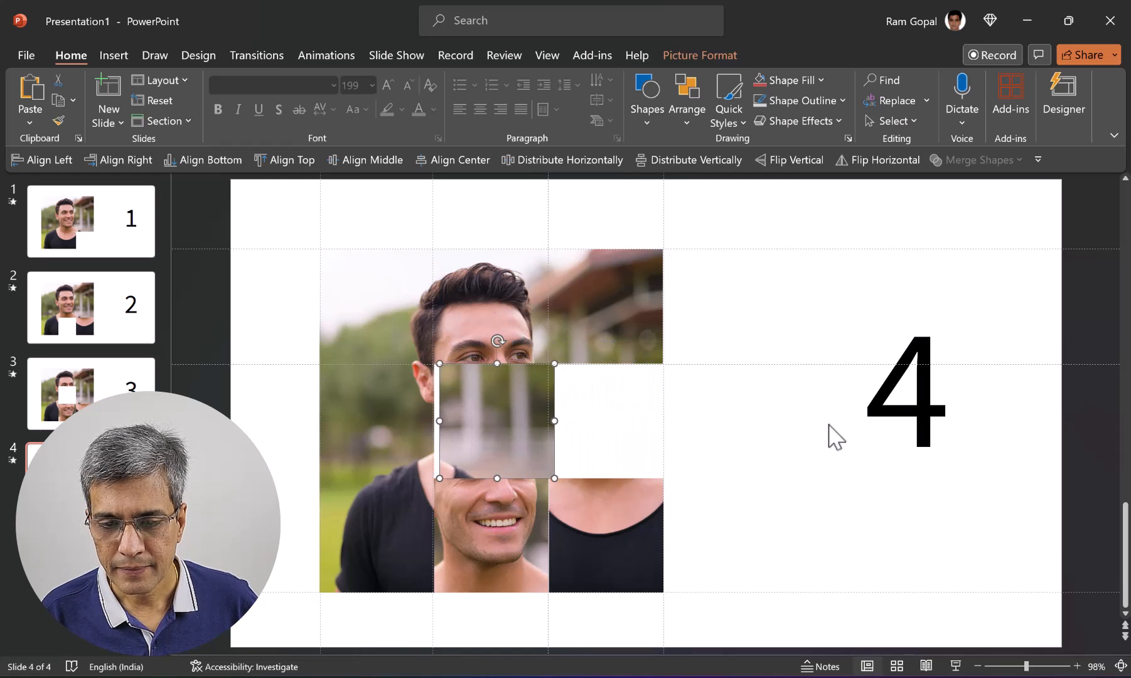
key(Left)
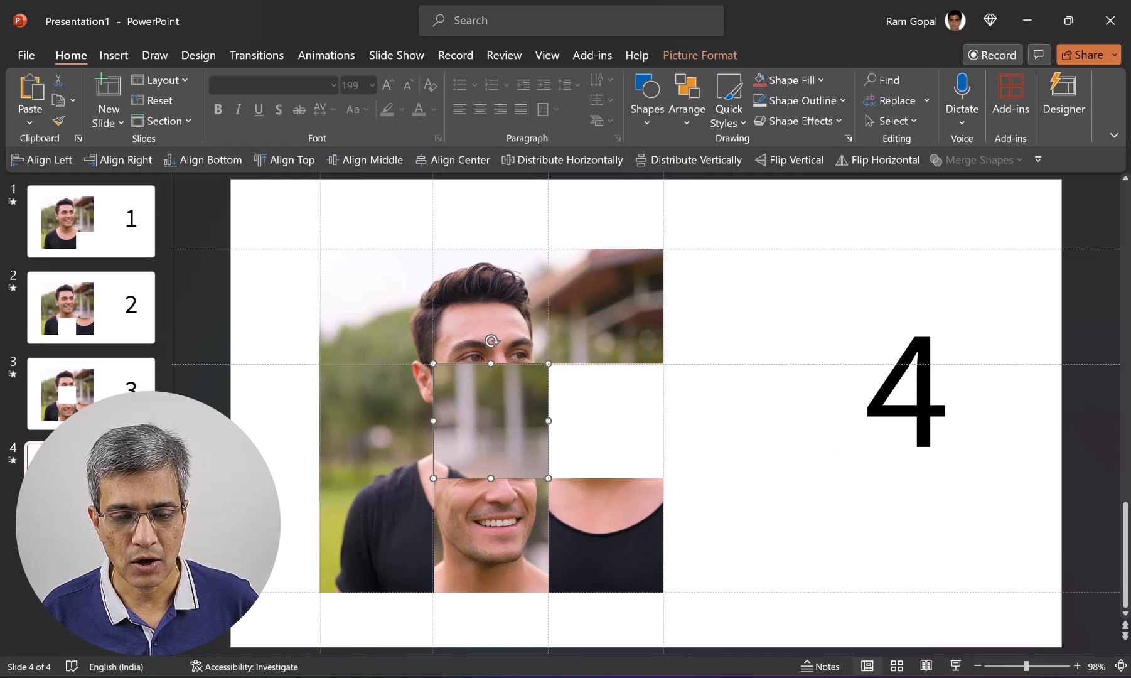
Duplicate slide 4 and change the large number on the copy to 5
right_click(114, 489)
click(212, 280)
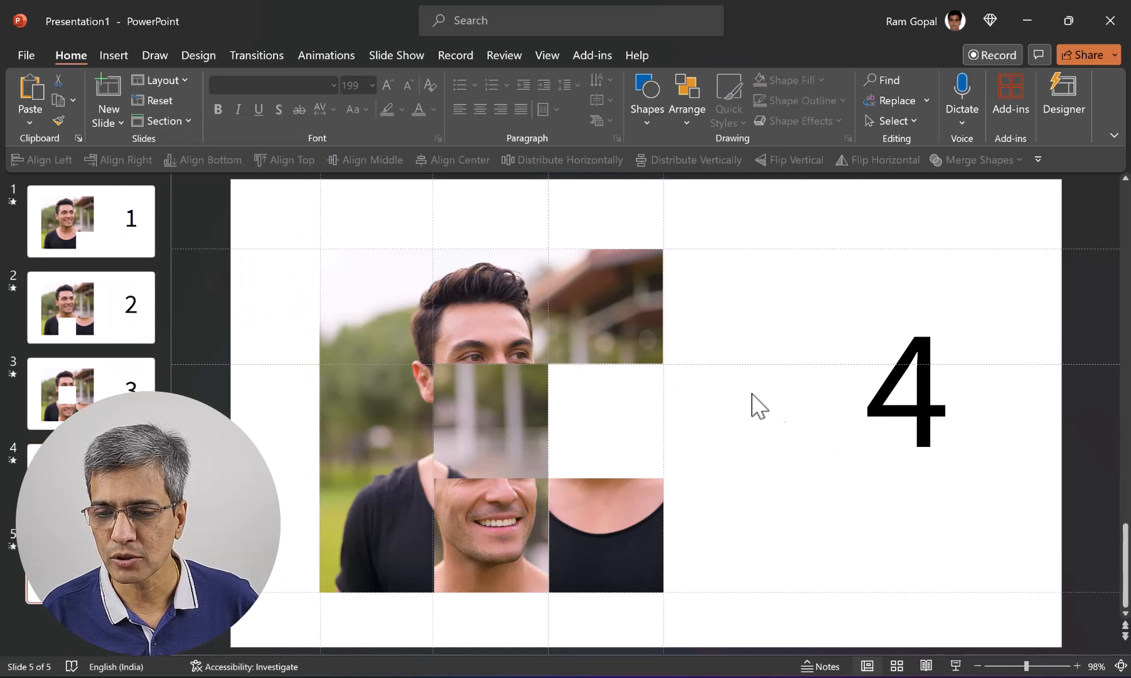
click(875, 395)
double_click(909, 377)
text(5)
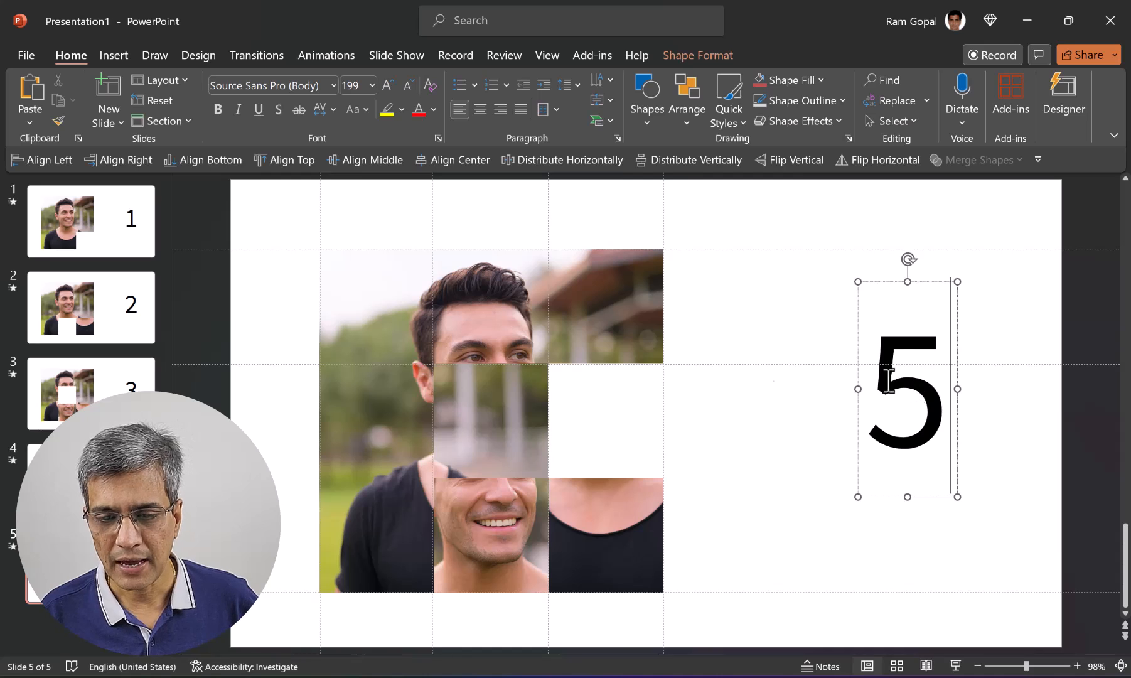
On slide 5, move the top-right tile down into the empty middle-right cell
click(596, 344)
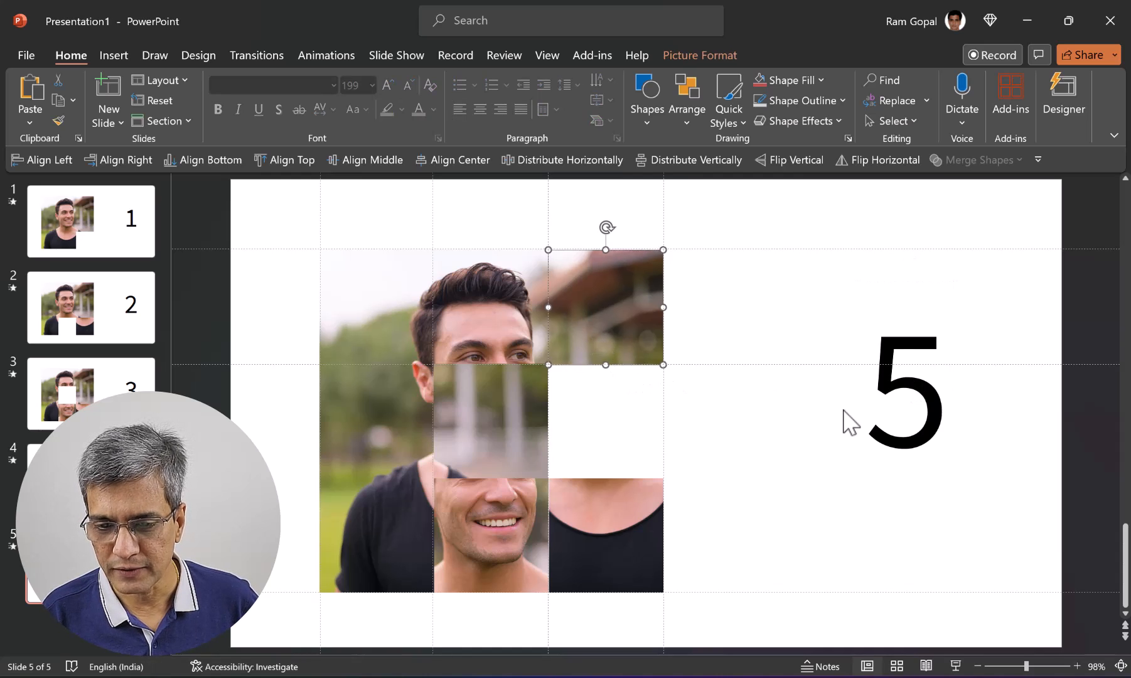
key(Down)
key(Down)
key(Down)
key(Down)
key(Down)
key(Down)
key(Down)
key(Down)
key(Down)
key(Down)
key(Down)
key(Down)
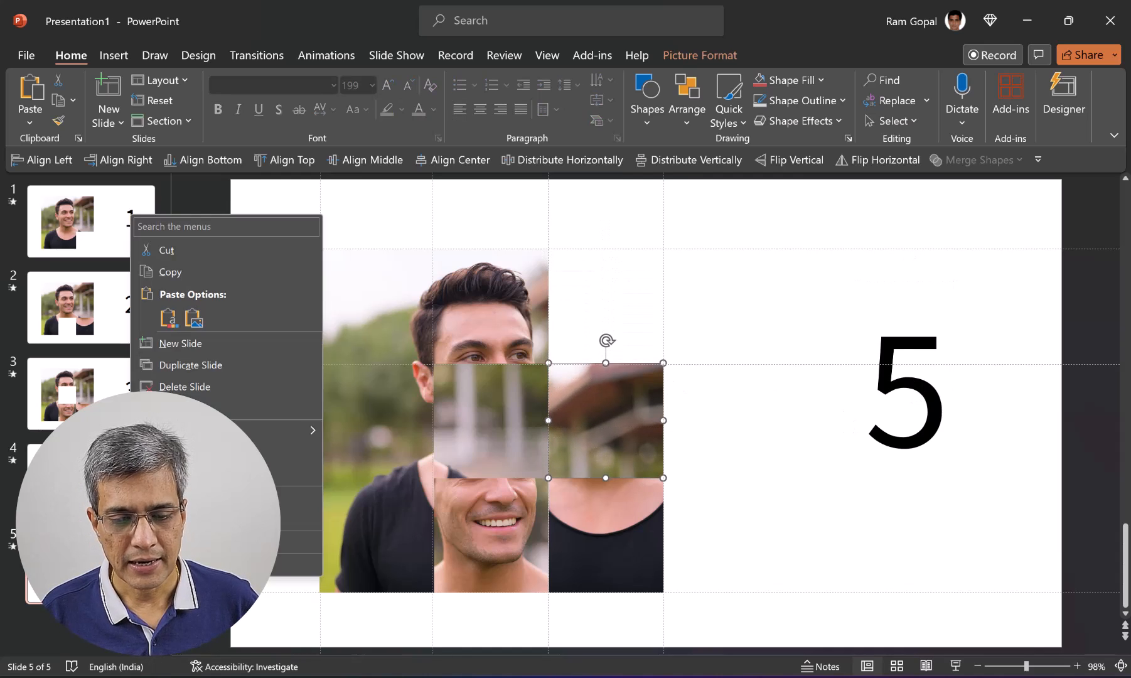
Duplicate slide 5 and change the large number on the copy to 6
right_click(132, 565)
click(217, 367)
click(895, 386)
double_click(895, 386)
text(6)
On slide 6, move the top-centre tile right into the empty top-right cell
click(497, 339)
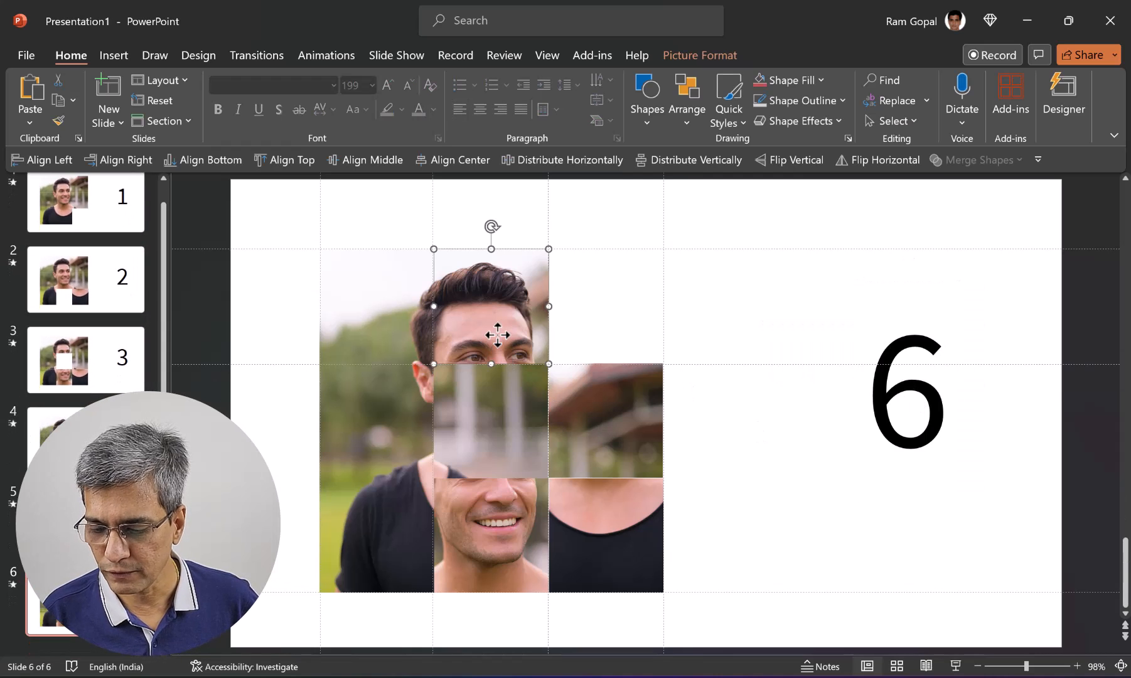
key(Right)
key(Right)
key(Right)
key(Right)
key(Right)
key(Right)
key(Right)
key(Right)
key(Right)
key(Right)
key(Right)
key(Right)
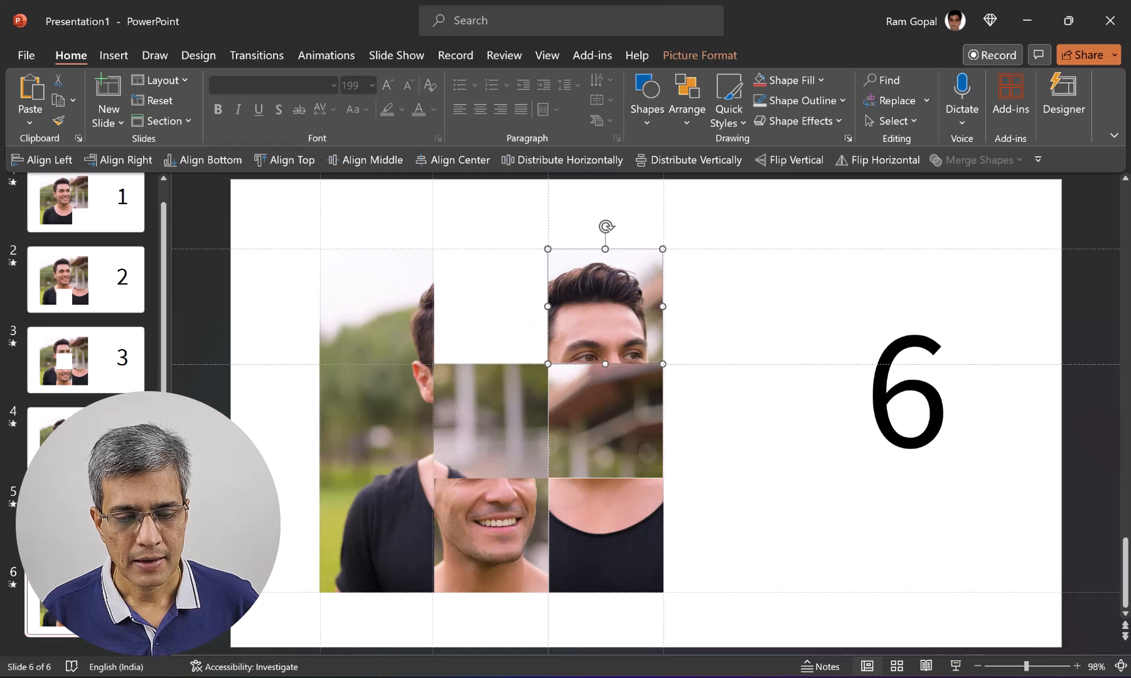
Duplicate slide 6 and change the large number on the copy to 7
right_click(67, 235)
click(126, 385)
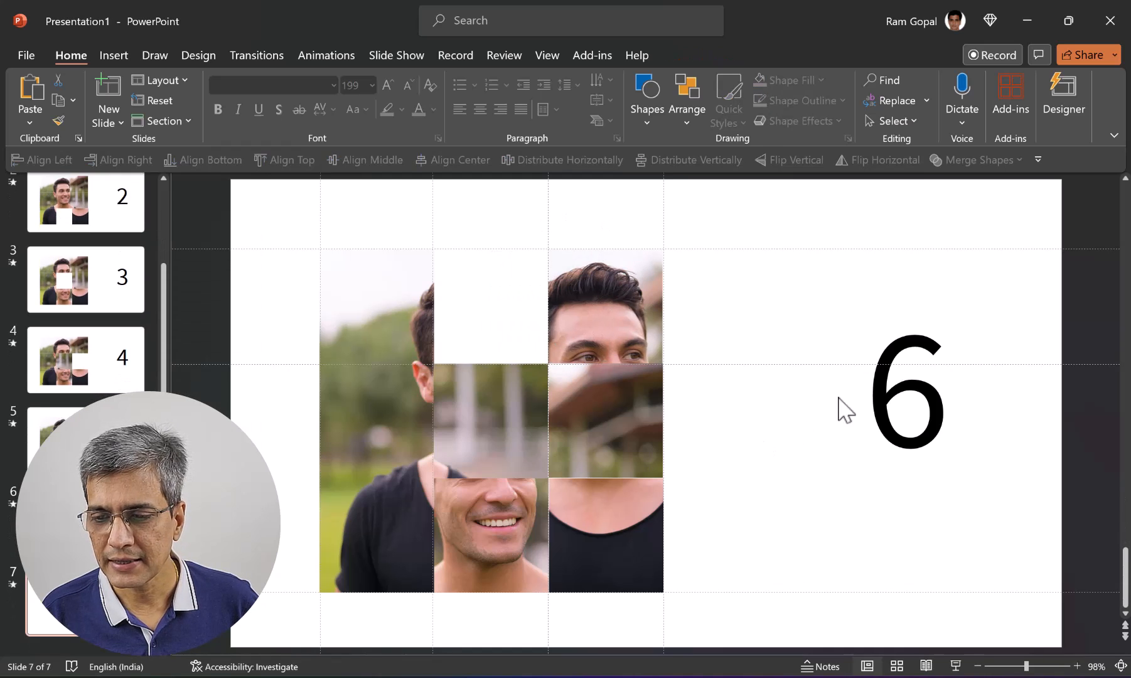
click(911, 393)
double_click(926, 390)
text(7)
On slide 7, move the top-left tile right into the empty top-centre cell
click(377, 306)
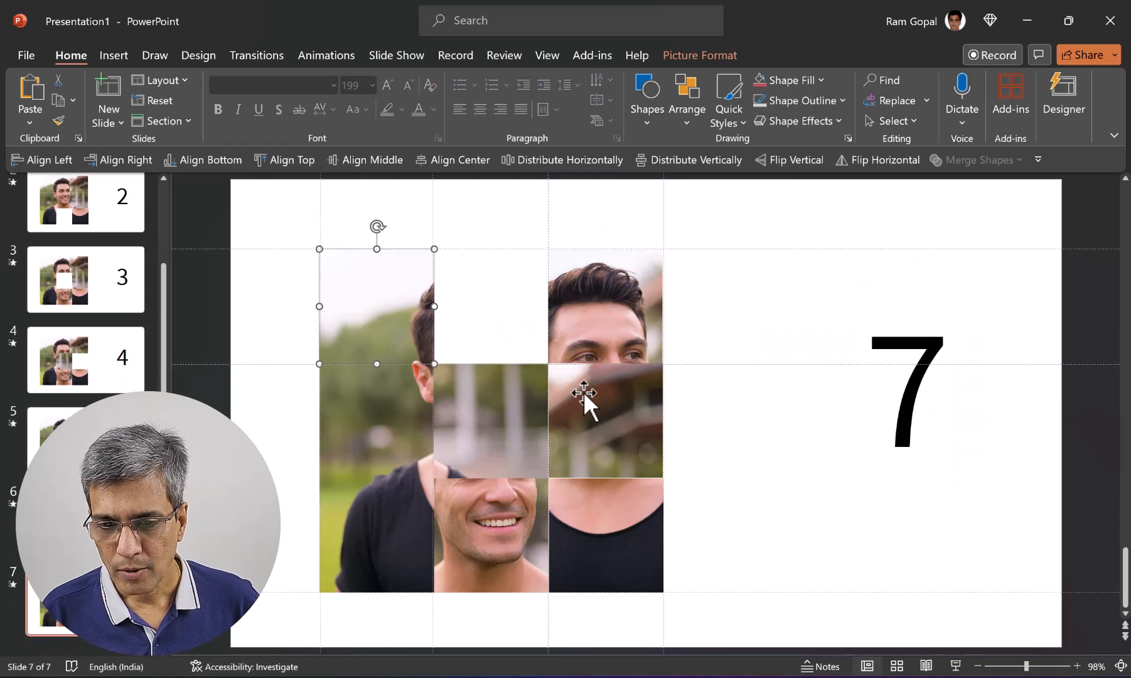
key(Right)
key(Right)
key(Right)
key(Right)
key(Right)
key(Right)
key(Right)
key(Right)
key(Right)
key(Right)
key(Right)
key(Right)
key(Right)
key(Right)
key(Right)
key(Right)
key(Right)
key(Right)
key(Right)
key(Right)
key(Right)
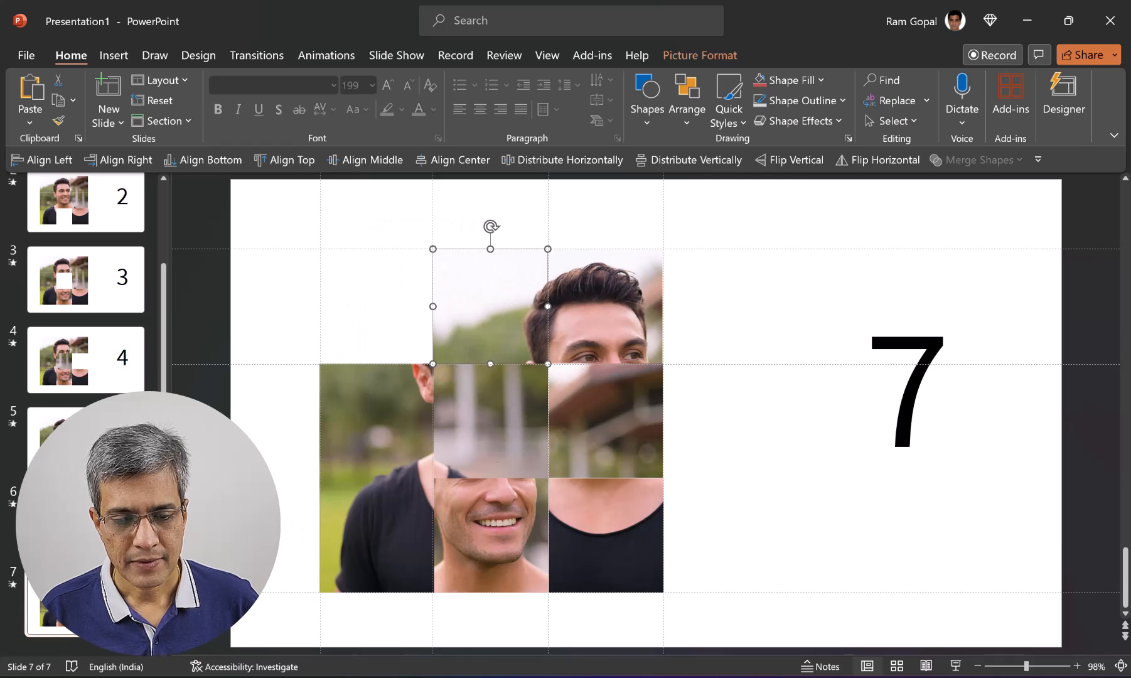
Duplicate slide 7 and change the large number on the copy to 8
right_click(62, 234)
click(107, 381)
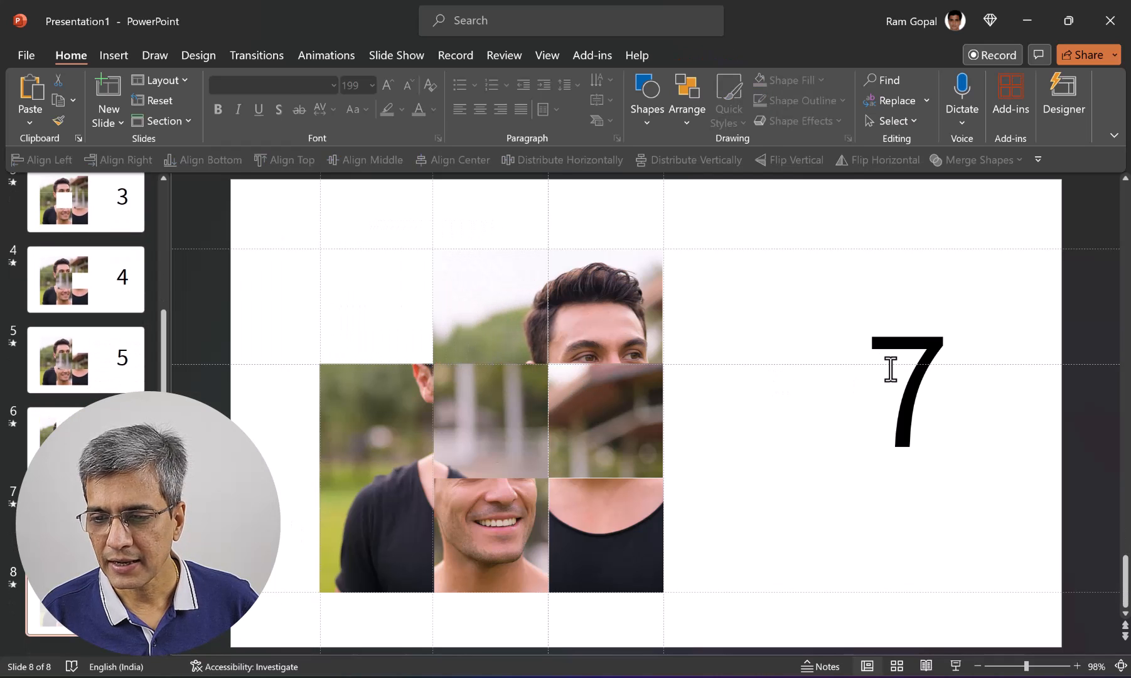
double_click(932, 372)
text(8)
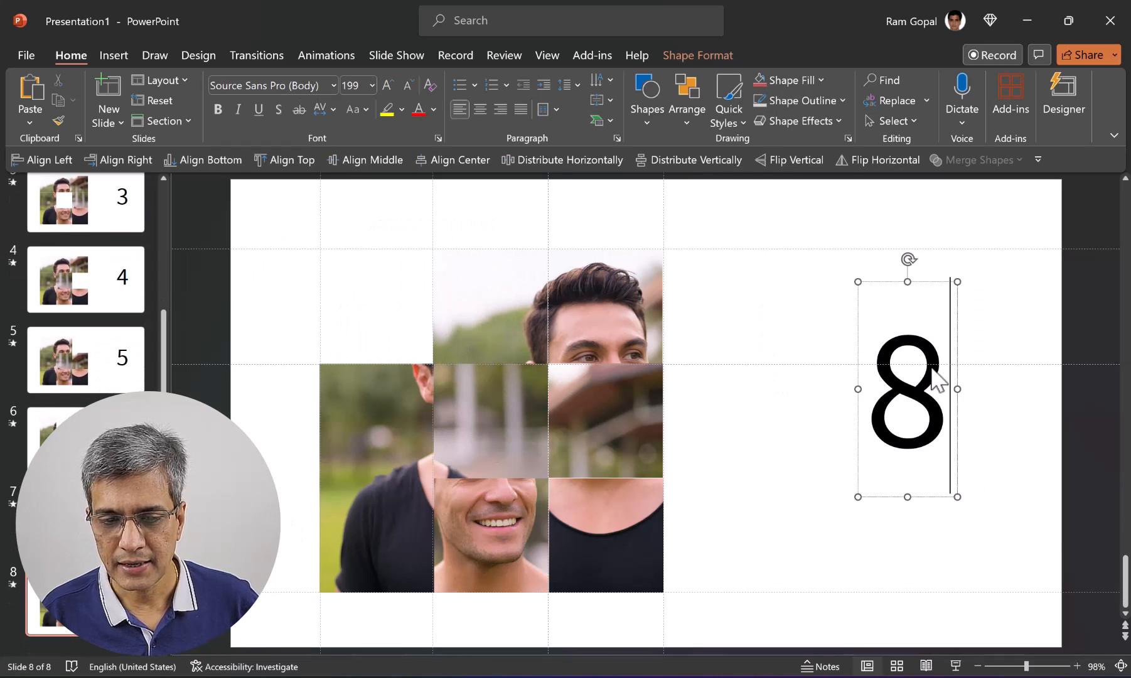
On slide 8, move the middle-left tile up into the empty top-left cell
click(404, 400)
key(Up)
key(Up)
key(Up)
key(Up)
key(Up)
key(Up)
key(Up)
key(Up)
key(Up)
key(Up)
key(Up)
key(Up)
key(Up)
key(Up)
key(Up)
key(Up)
key(Up)
key(Up)
key(Up)
key(Up)
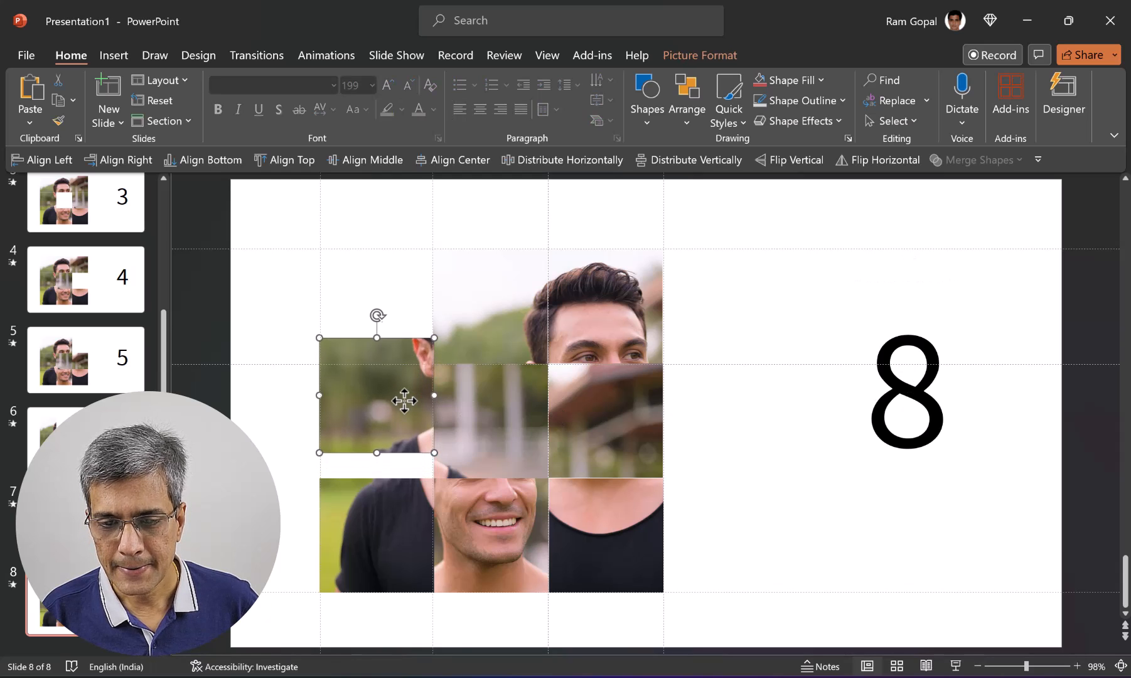
Duplicate slide 8 and change the large number on the copy to 9
right_click(84, 263)
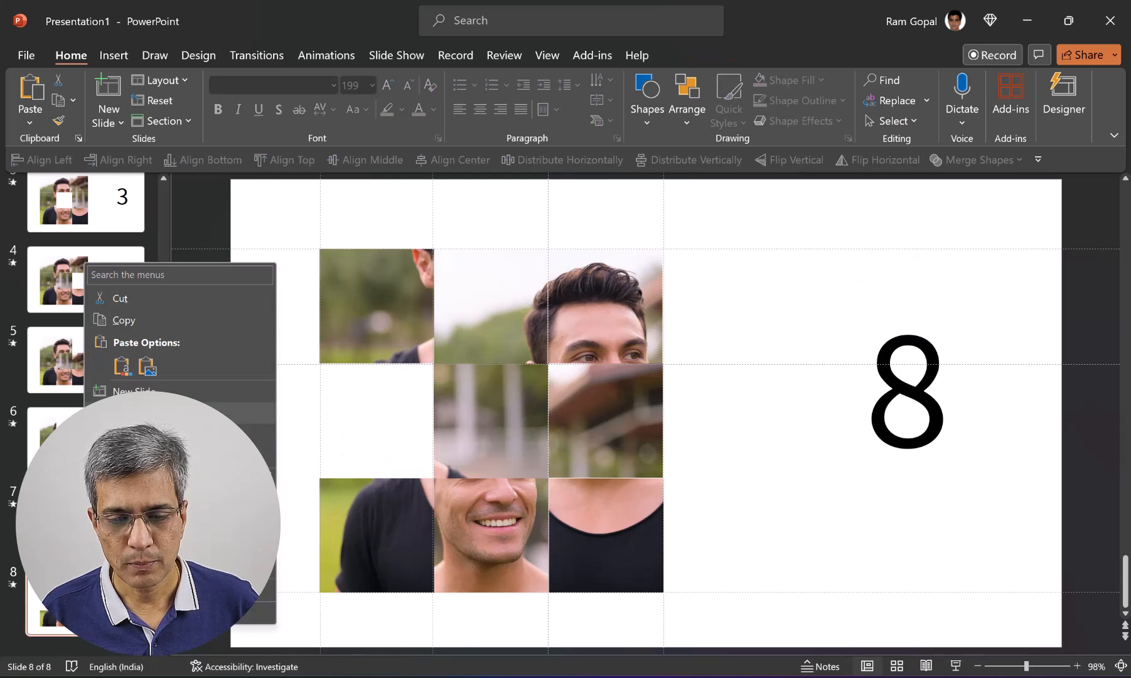
click(141, 414)
drag(878, 398, 971, 396)
text(9)
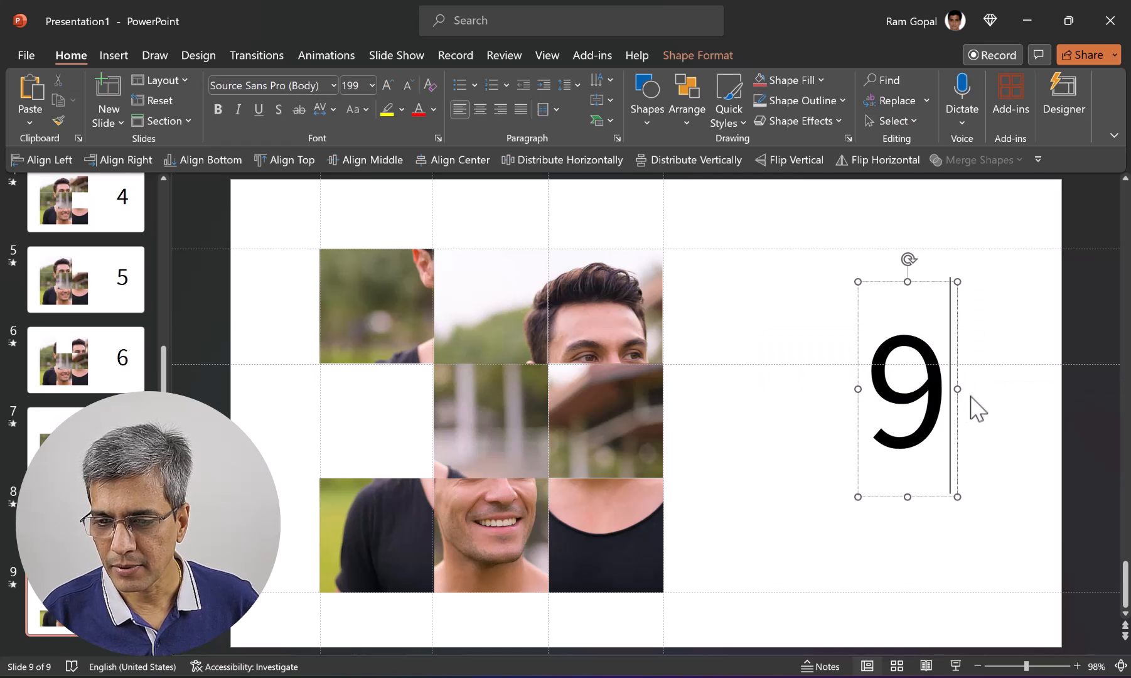
On slide 9, move the centre tile left into the empty middle-left cell
click(477, 435)
key(Left)
drag(476, 436, 363, 435)
Duplicate slide 9 and change the large number on the copy to 10
right_click(99, 248)
click(264, 398)
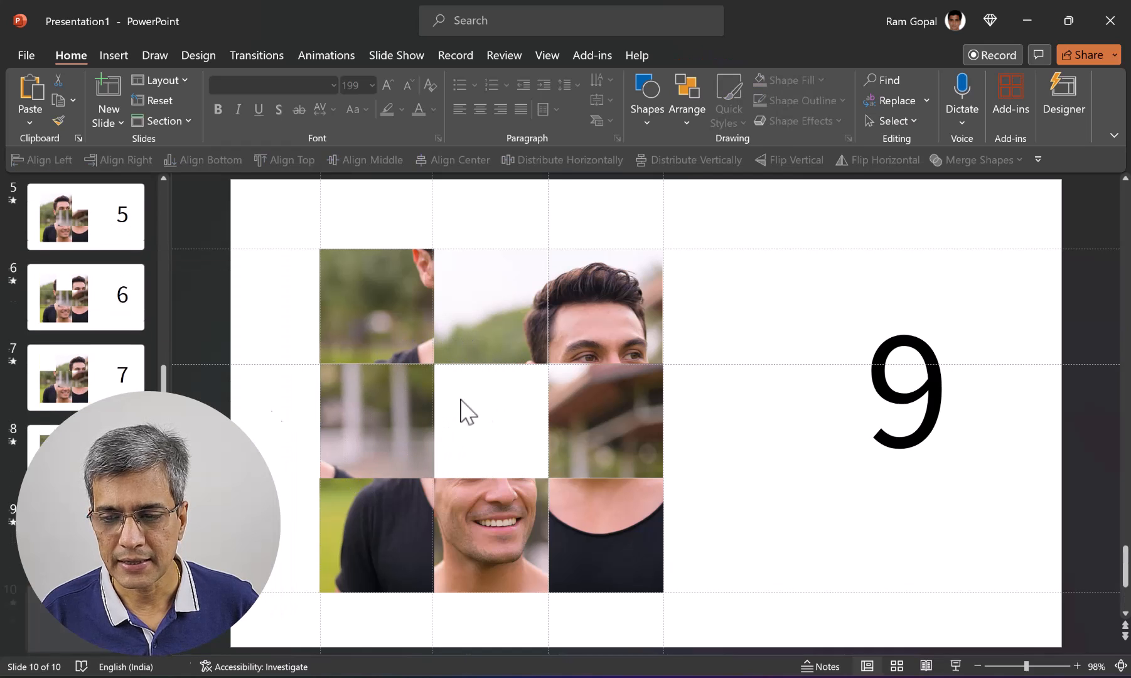
click(873, 375)
key(Delete)
text(10)
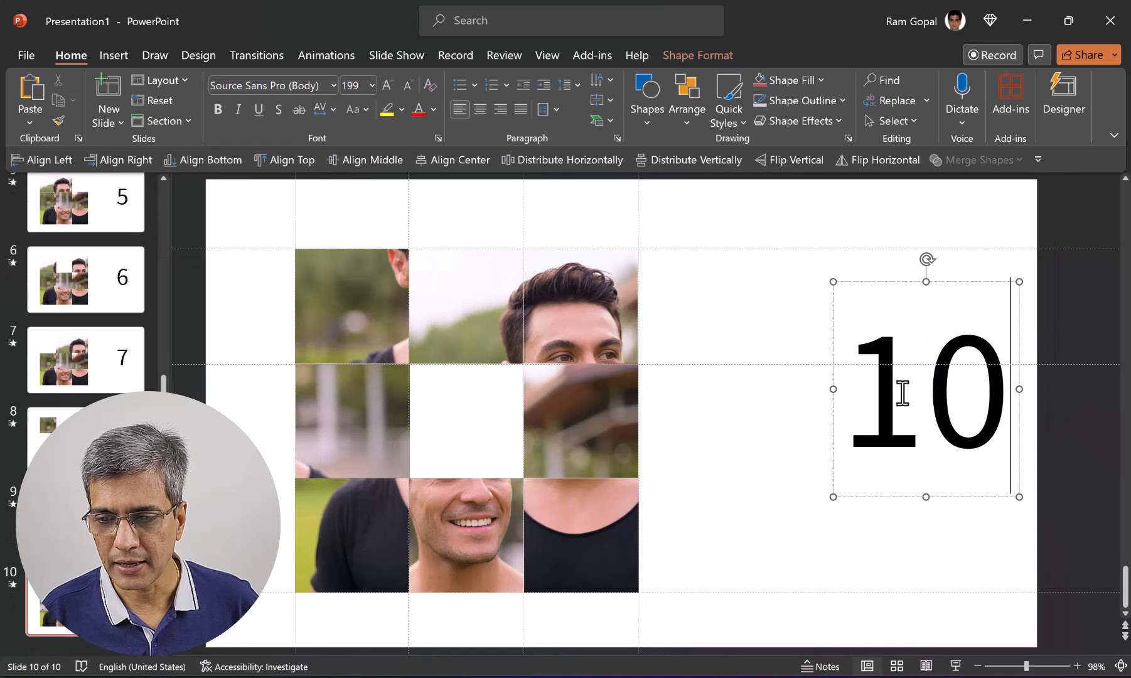
On slide 10, move the top-centre tile down into the empty centre cell
click(487, 347)
key(Down)
key(Down)
key(Down)
key(Down)
key(Down)
key(Down)
key(Down)
key(Down)
key(Down)
key(Down)
key(Down)
key(Down)
key(Down)
key(Down)
key(Down)
key(Down)
key(Down)
key(Down)
key(Down)
key(Down)
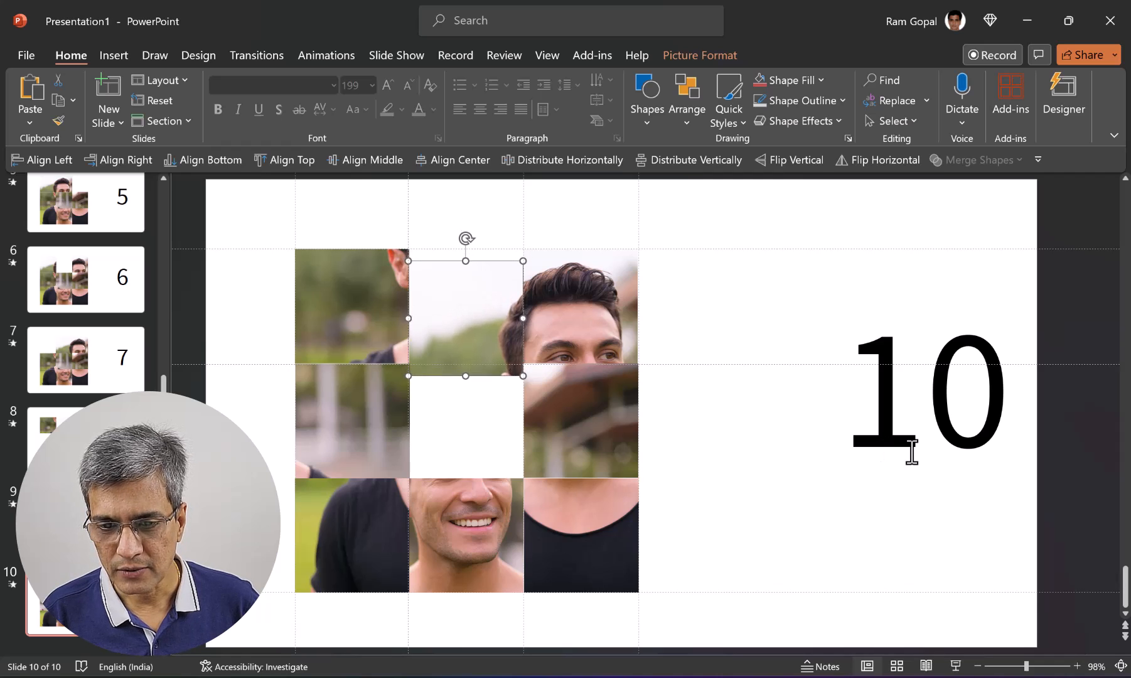
click(845, 523)
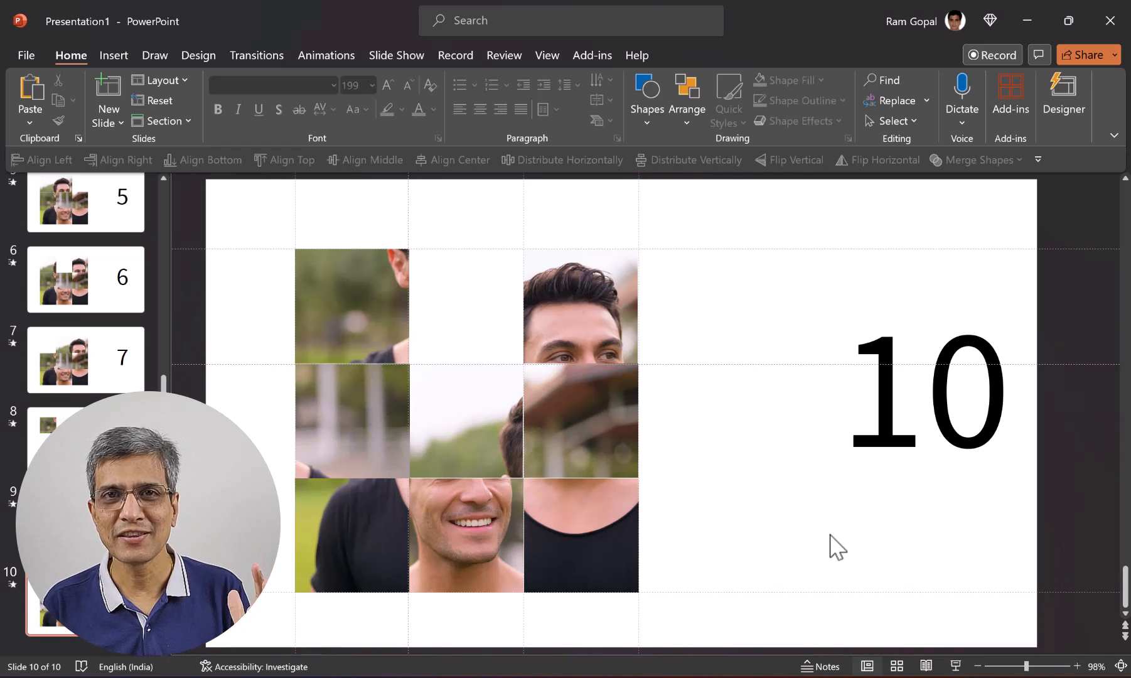
In the slide sorter view, reverse the slide order so it runs from the slide numbered 10 down to 1
click(897, 666)
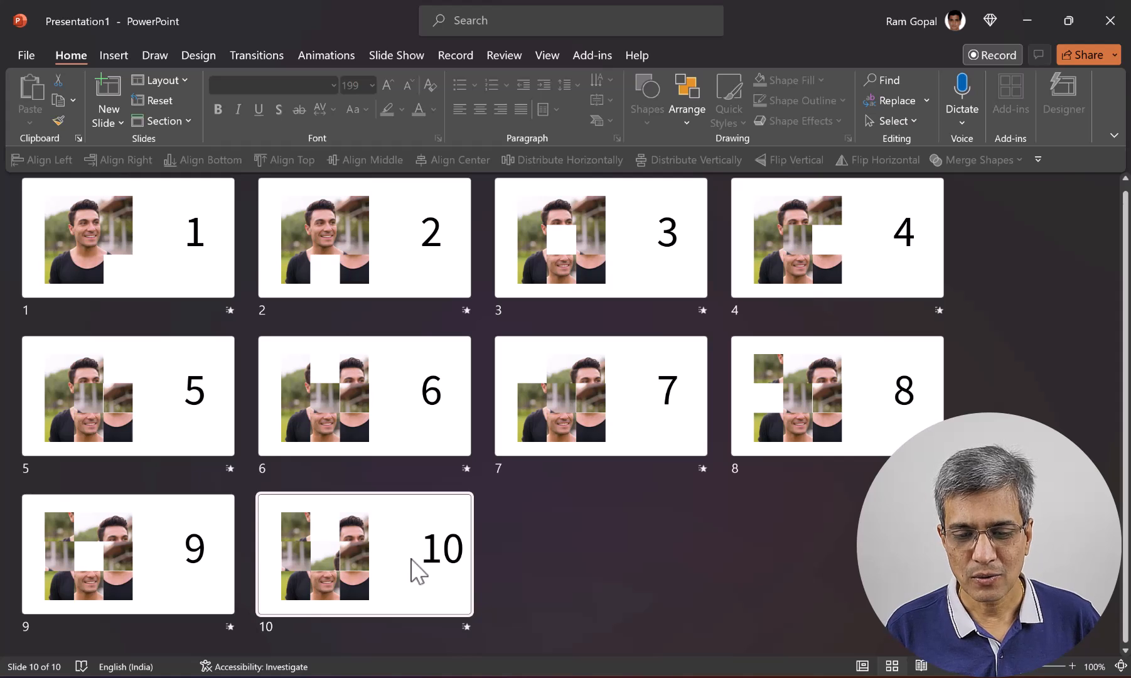
drag(202, 560, 541, 523)
drag(824, 402, 622, 521)
drag(603, 402, 552, 534)
drag(462, 449, 565, 552)
drag(229, 402, 521, 559)
drag(876, 255, 631, 568)
drag(694, 258, 628, 558)
drag(479, 278, 615, 559)
drag(212, 278, 694, 541)
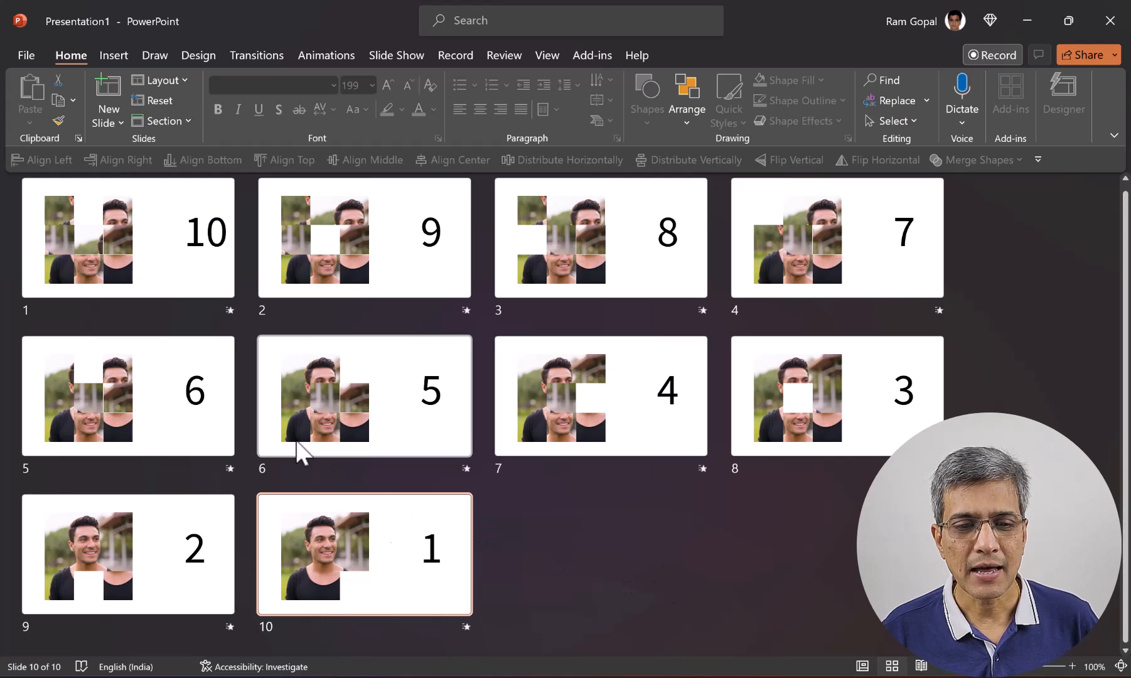
Give the first slide a Morph transition with a duration of 00.25 and no sound
click(207, 256)
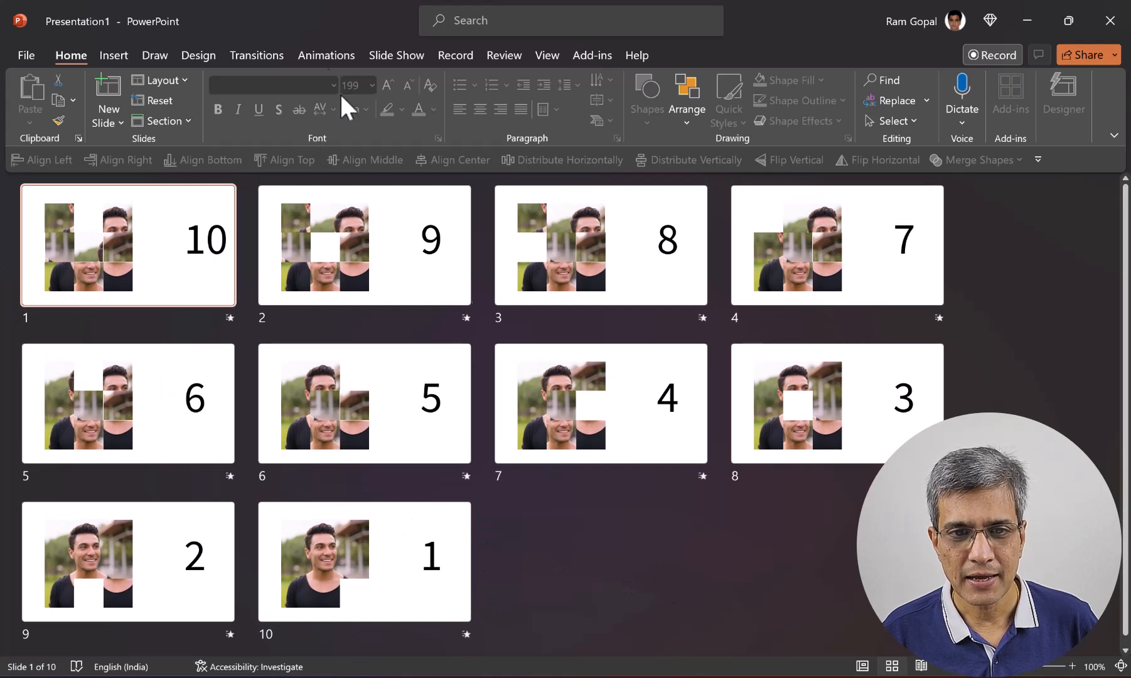
click(274, 54)
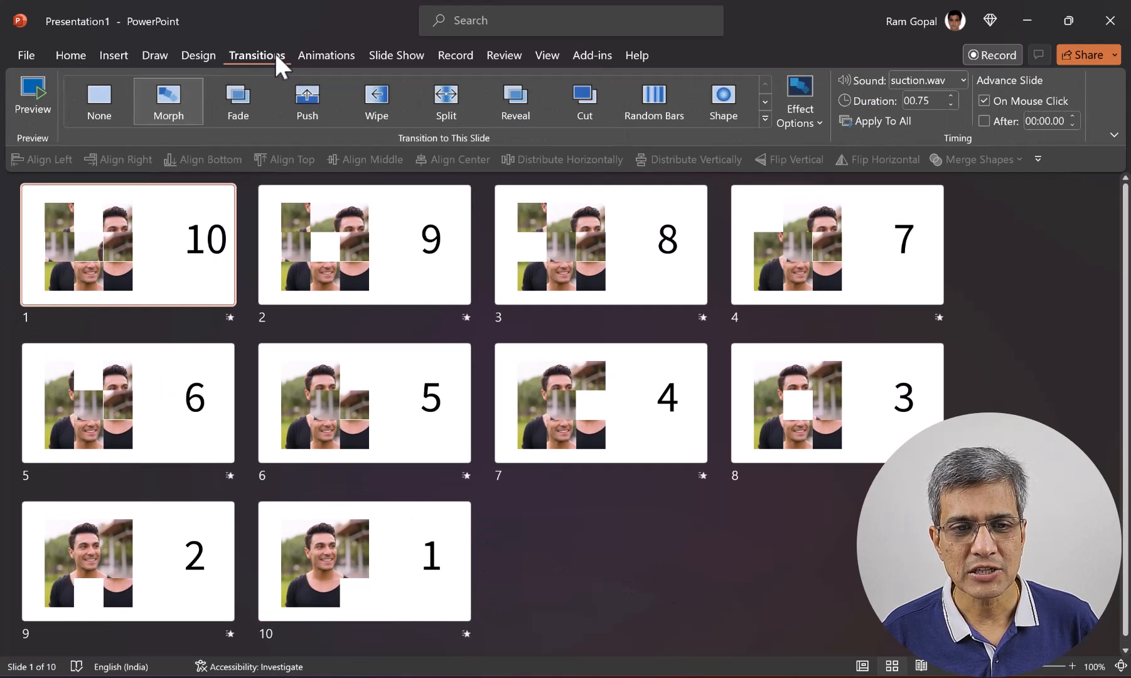
click(182, 109)
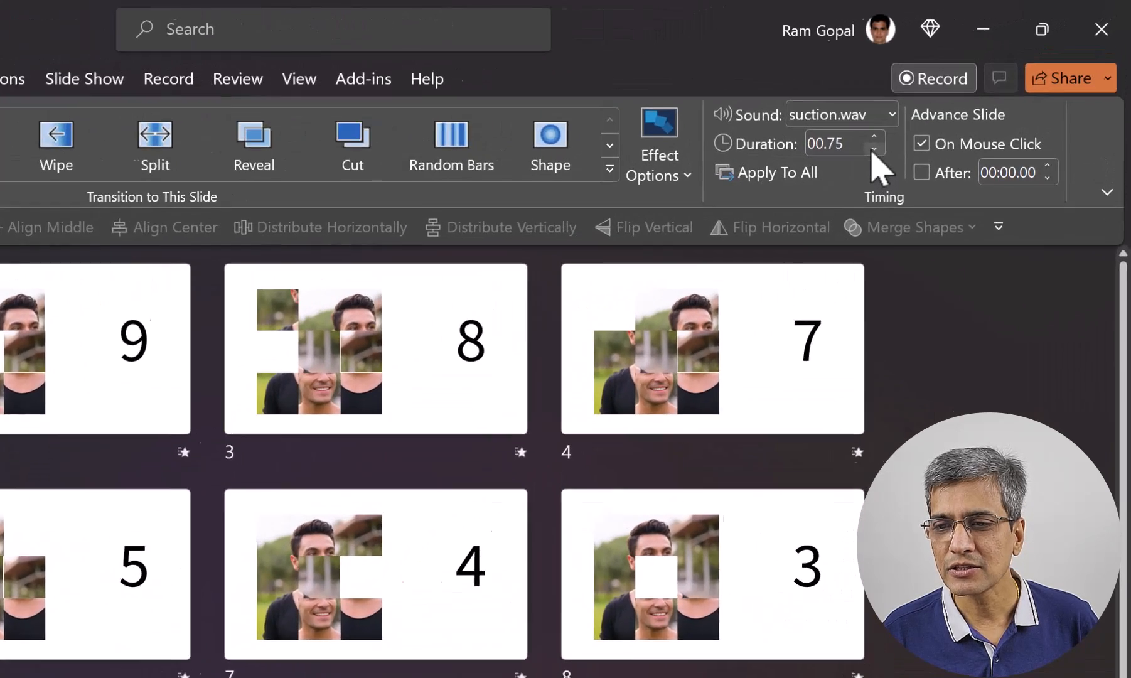
click(951, 105)
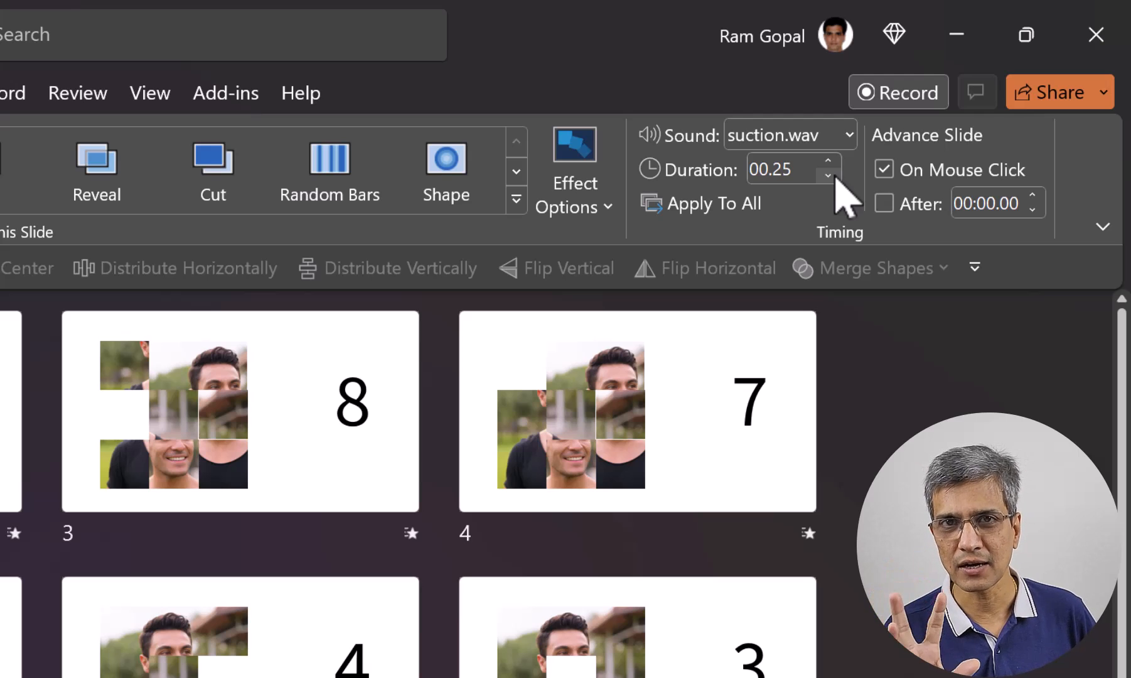
click(848, 135)
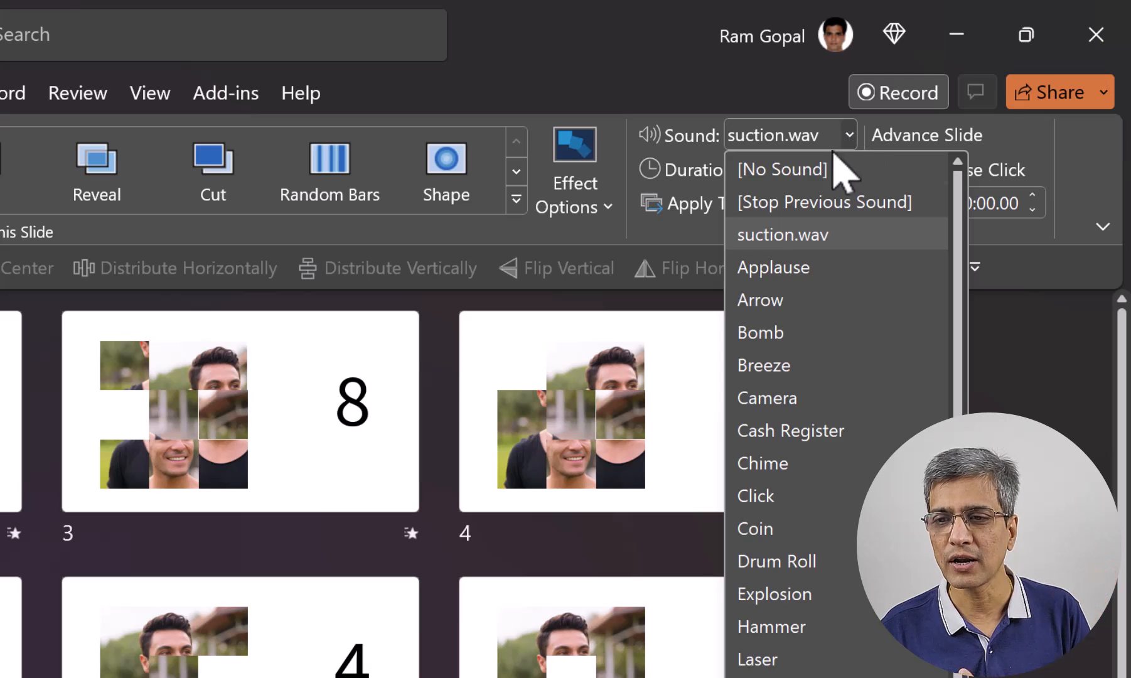
click(803, 170)
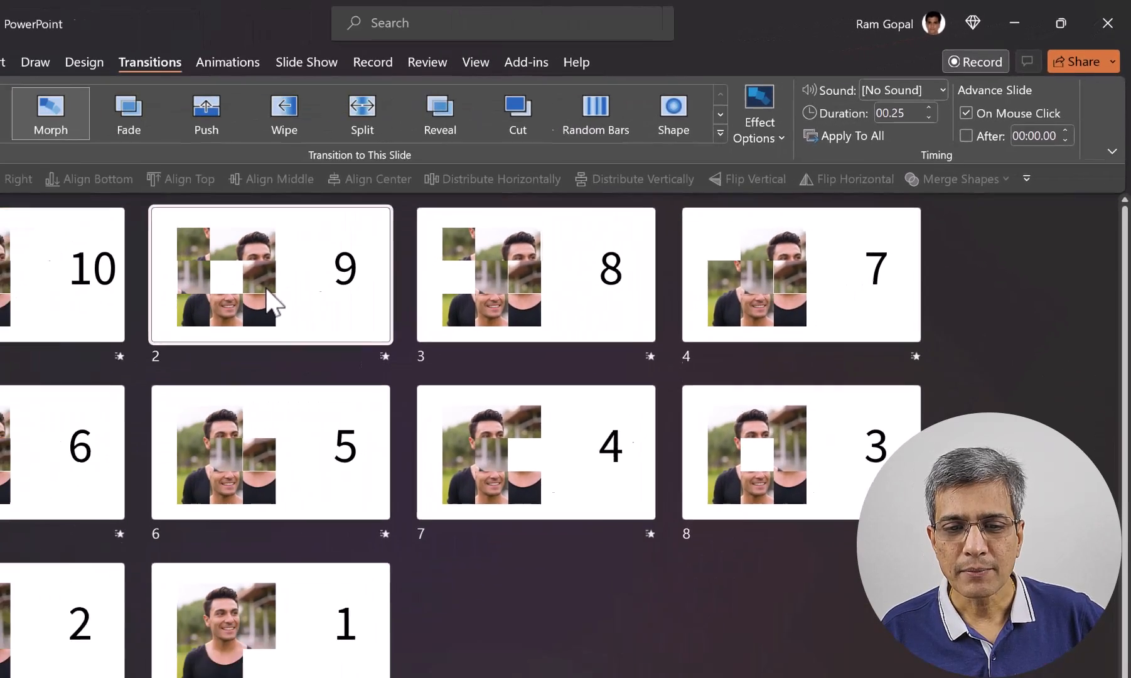
Set slides 2 to 9 to advance automatically after 00:00.00, with a transition duration of 00.25 and no sound
click(269, 293)
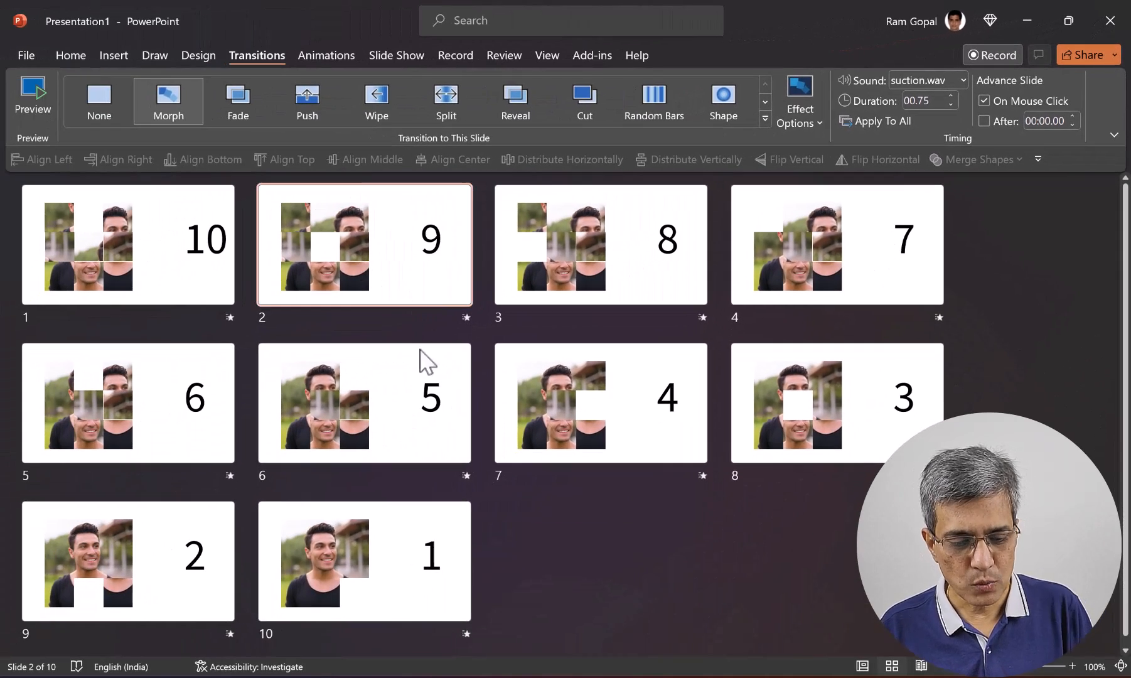
shift+click(216, 583)
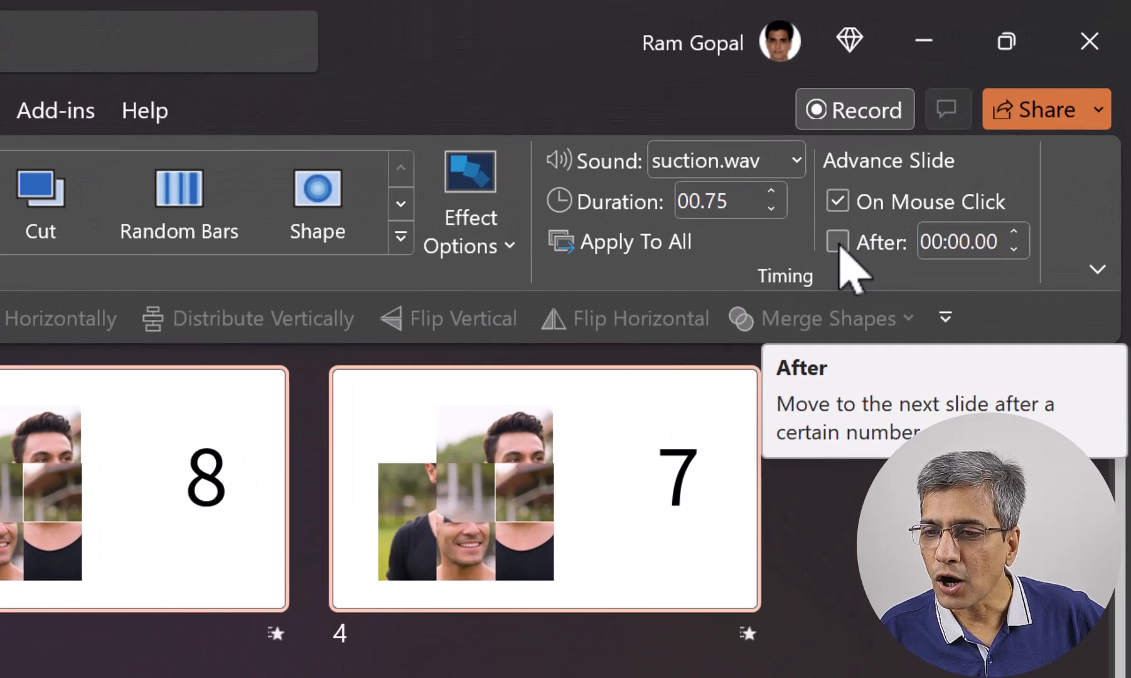
click(840, 245)
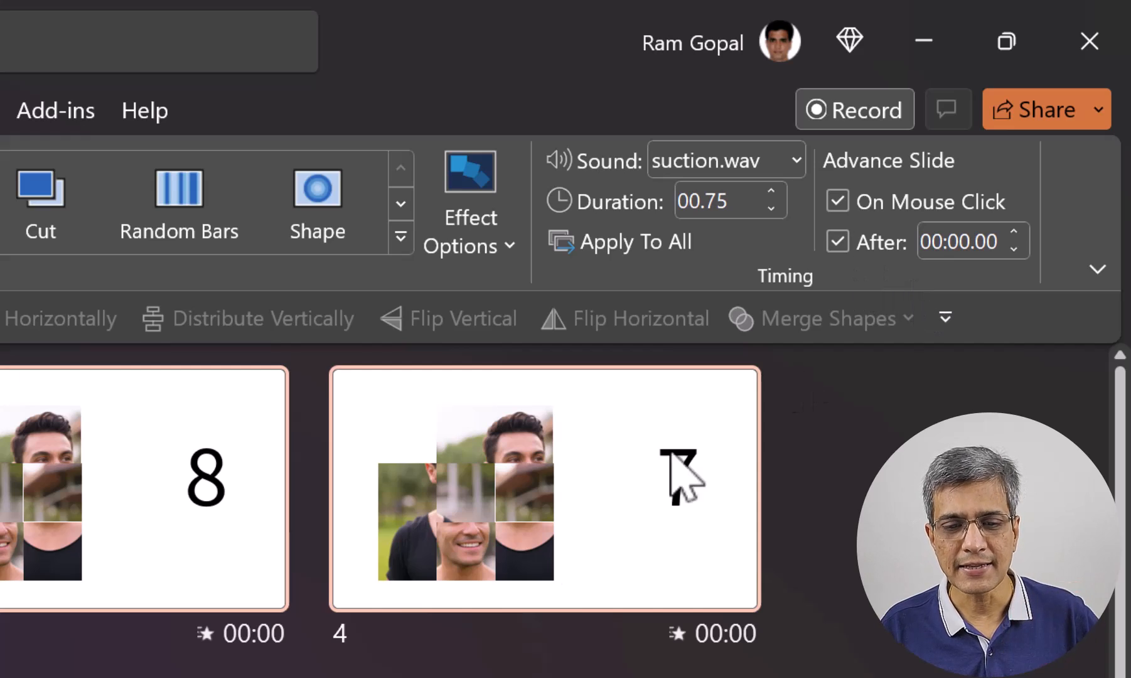
click(377, 564)
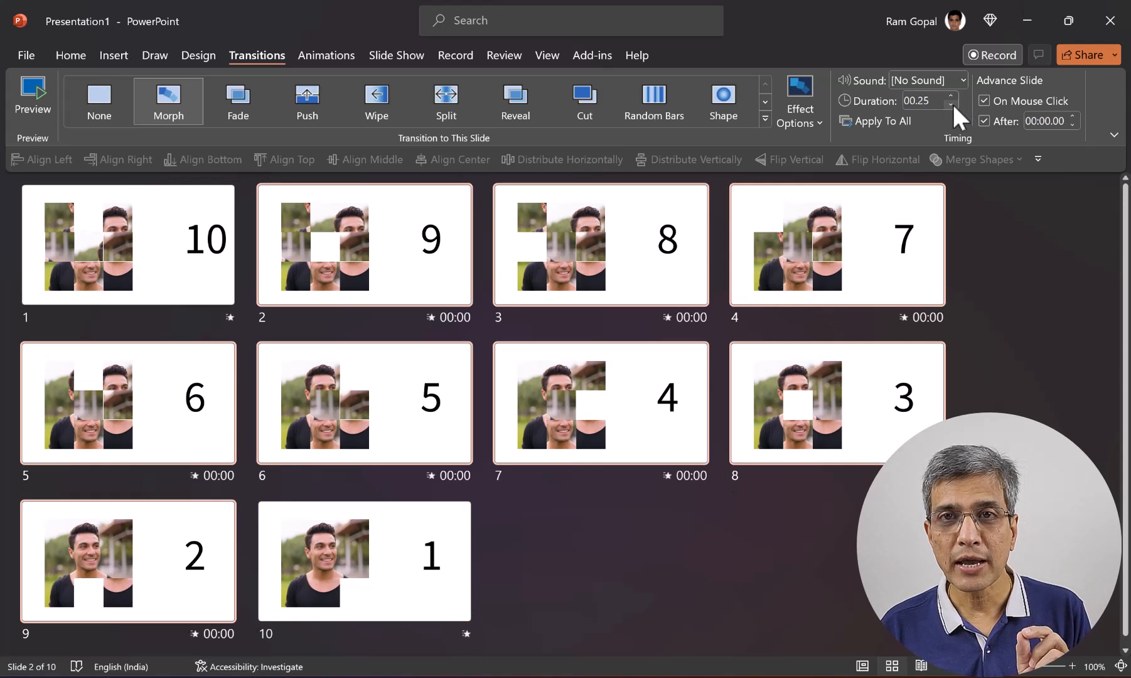
Set the last slide's transition to no sound and a duration of 00.25
click(417, 549)
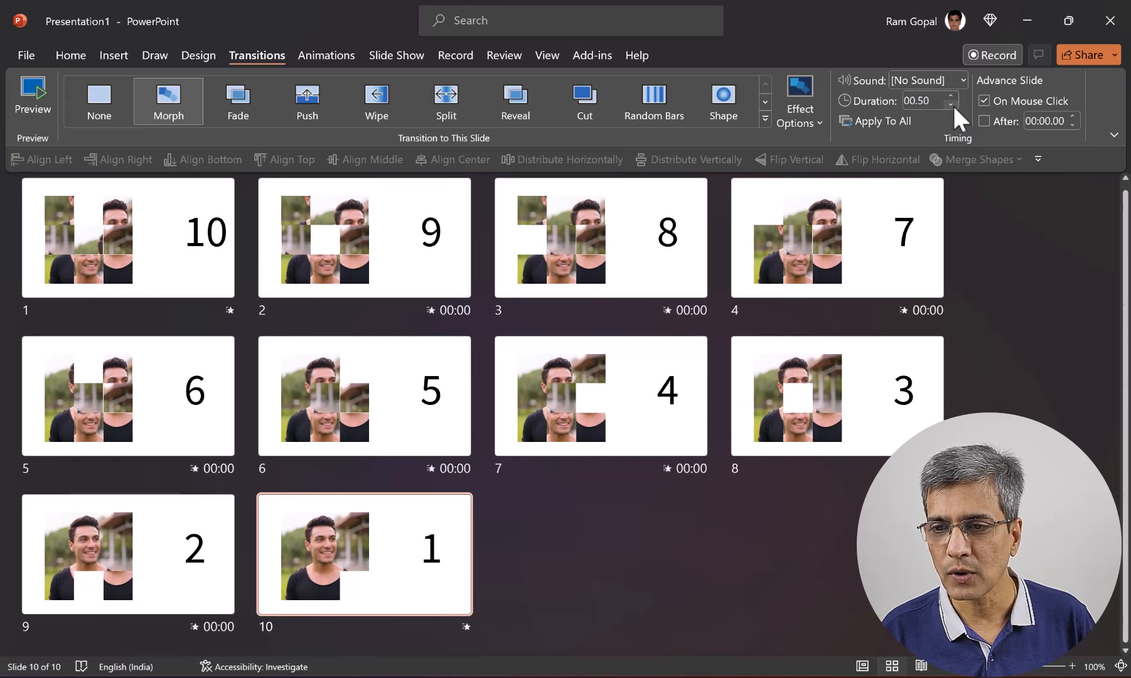
click(605, 527)
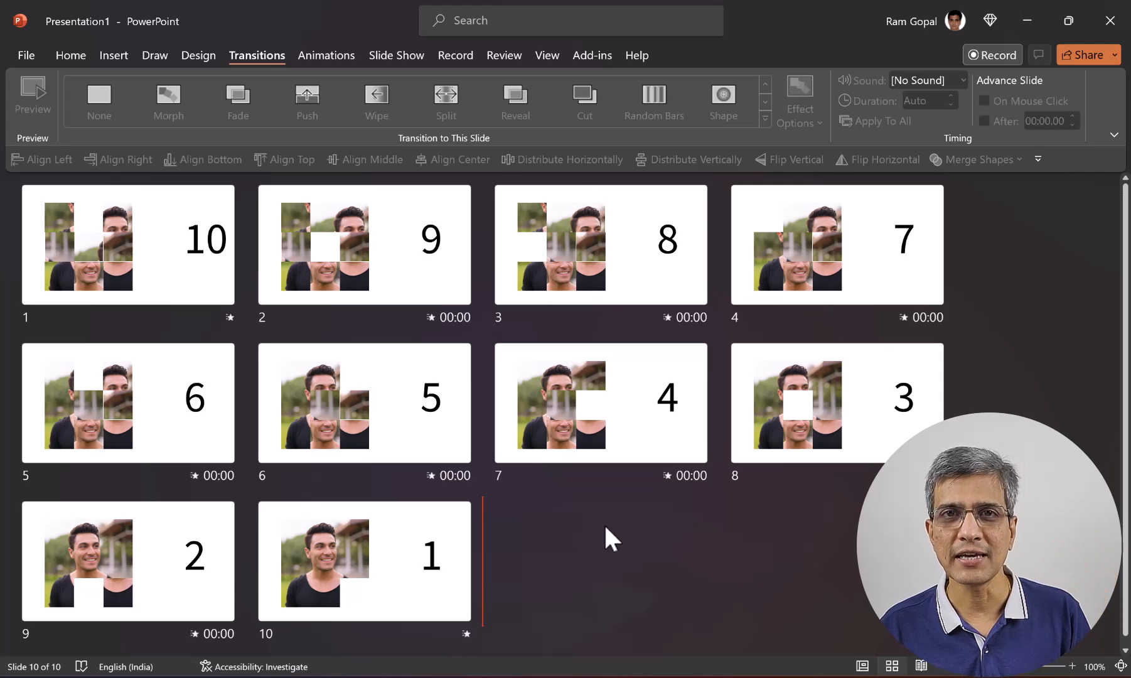
Delete the large number from every slide, from the first through the last
key(Home)
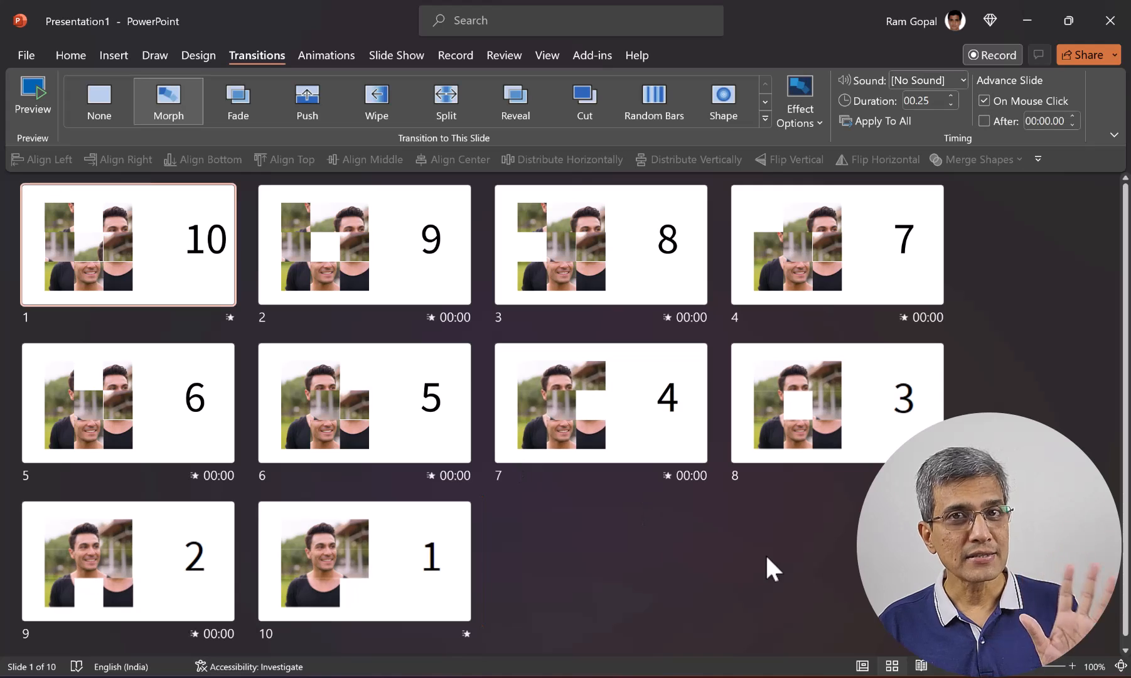
double_click(214, 301)
drag(1050, 535, 722, 251)
key(Delete)
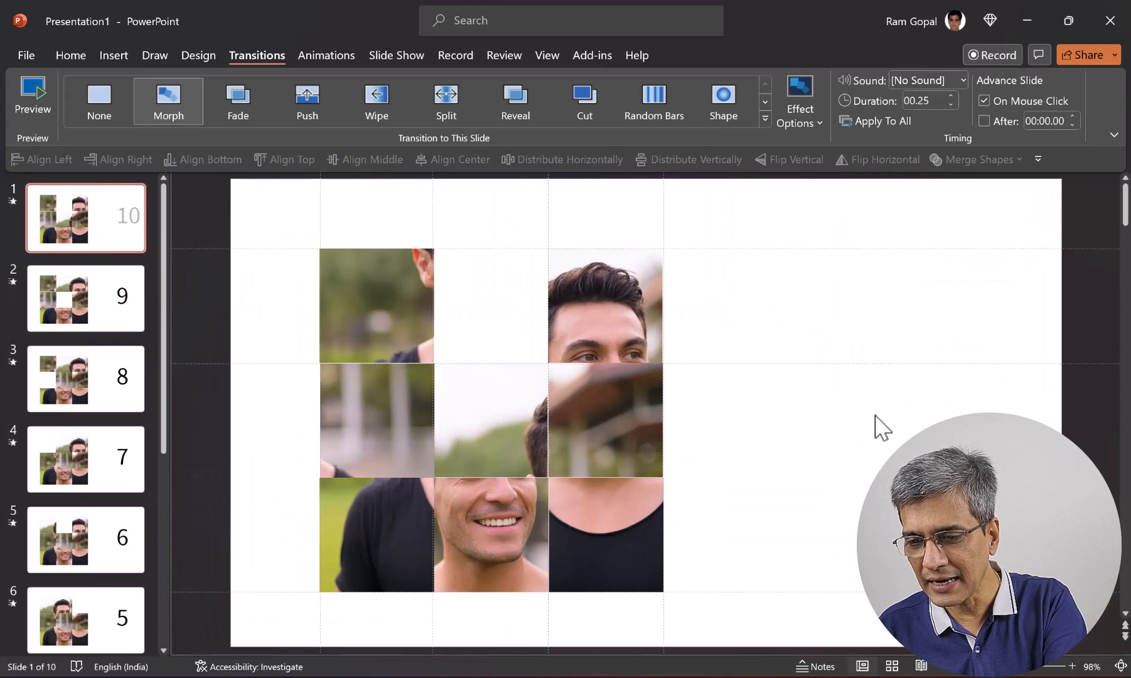
key(Page_Down)
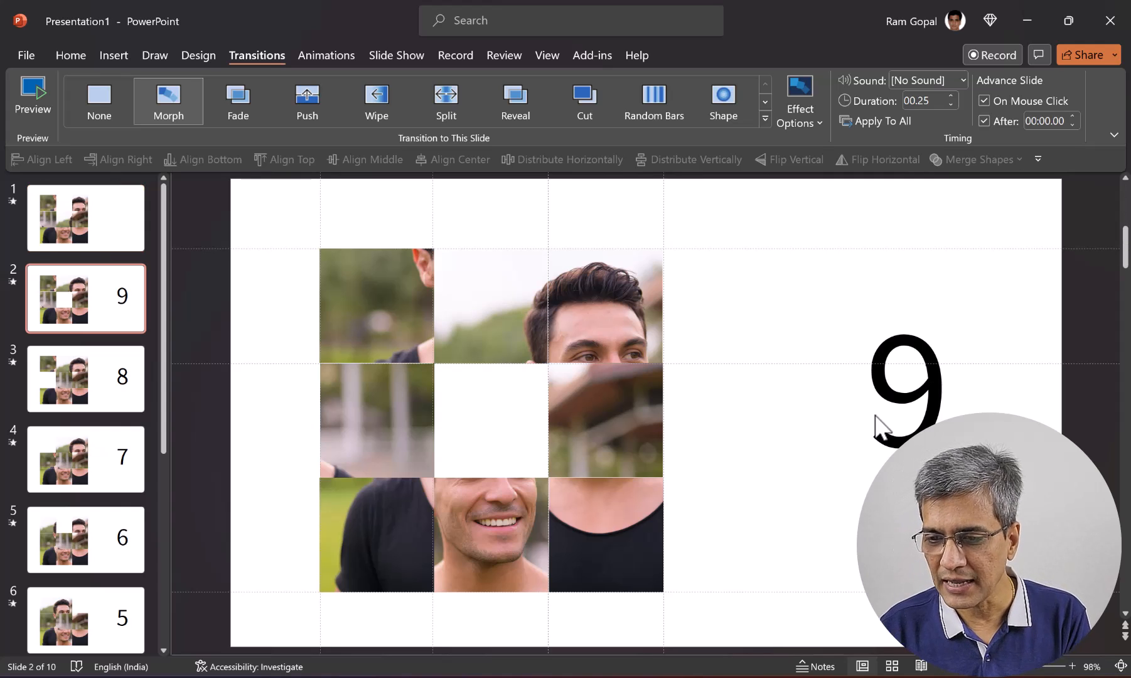
drag(969, 508, 800, 275)
key(Delete)
key(End)
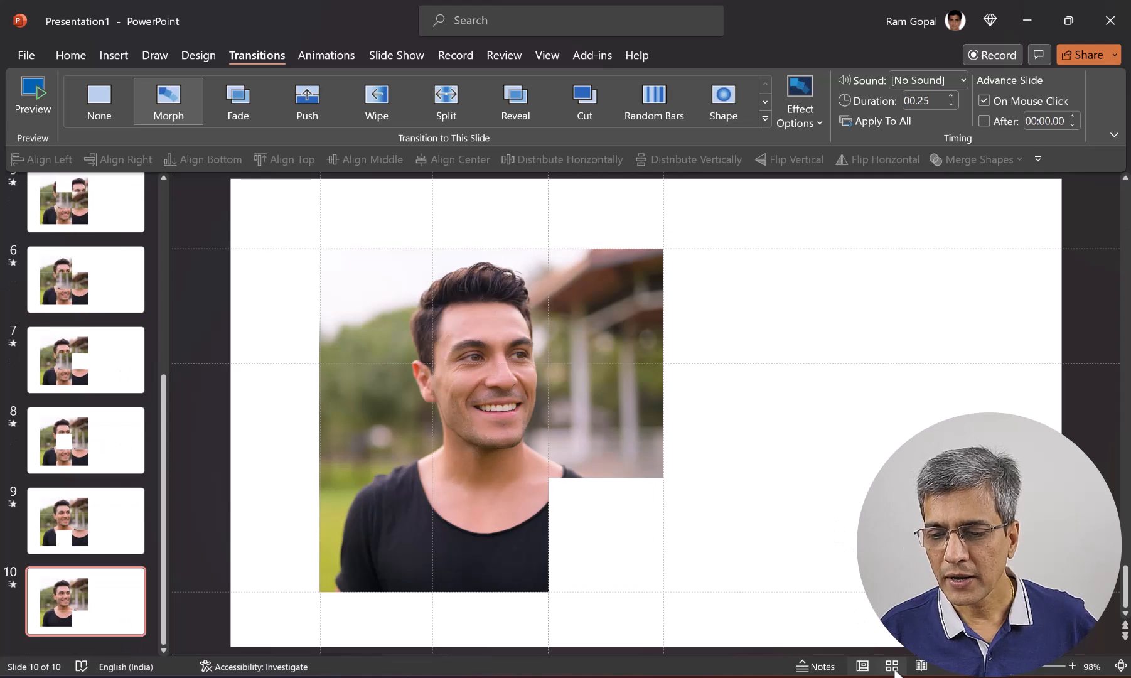
Review all slides in the slide sorter, open slide 1 and start the slide show from it
click(892, 666)
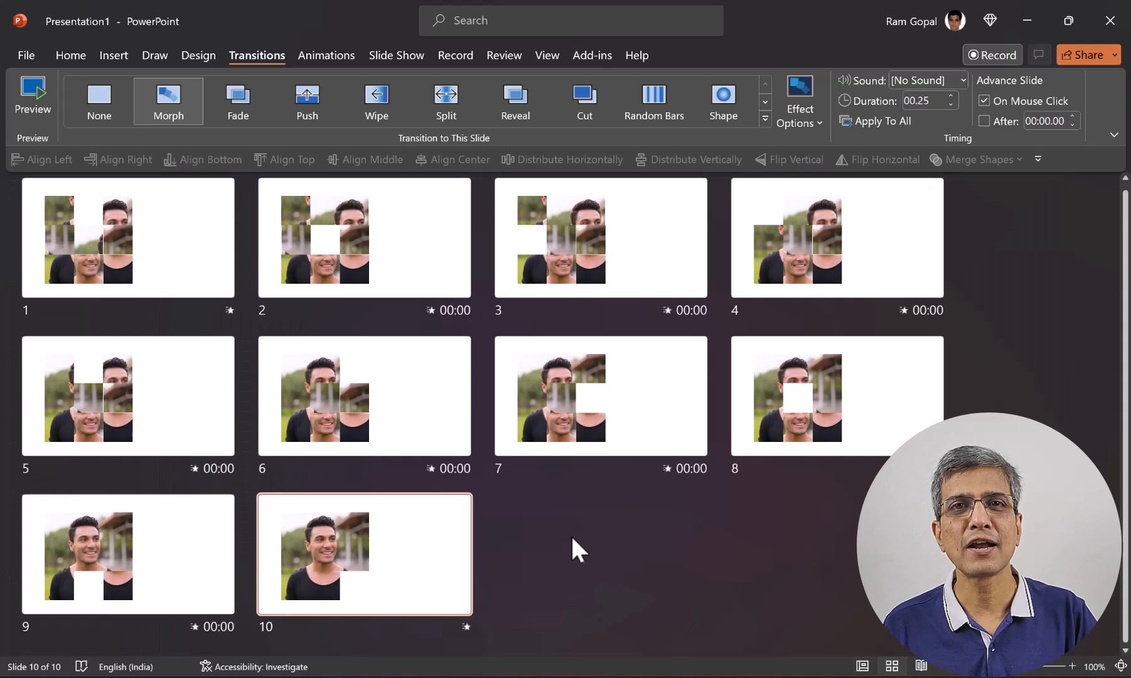
double_click(182, 278)
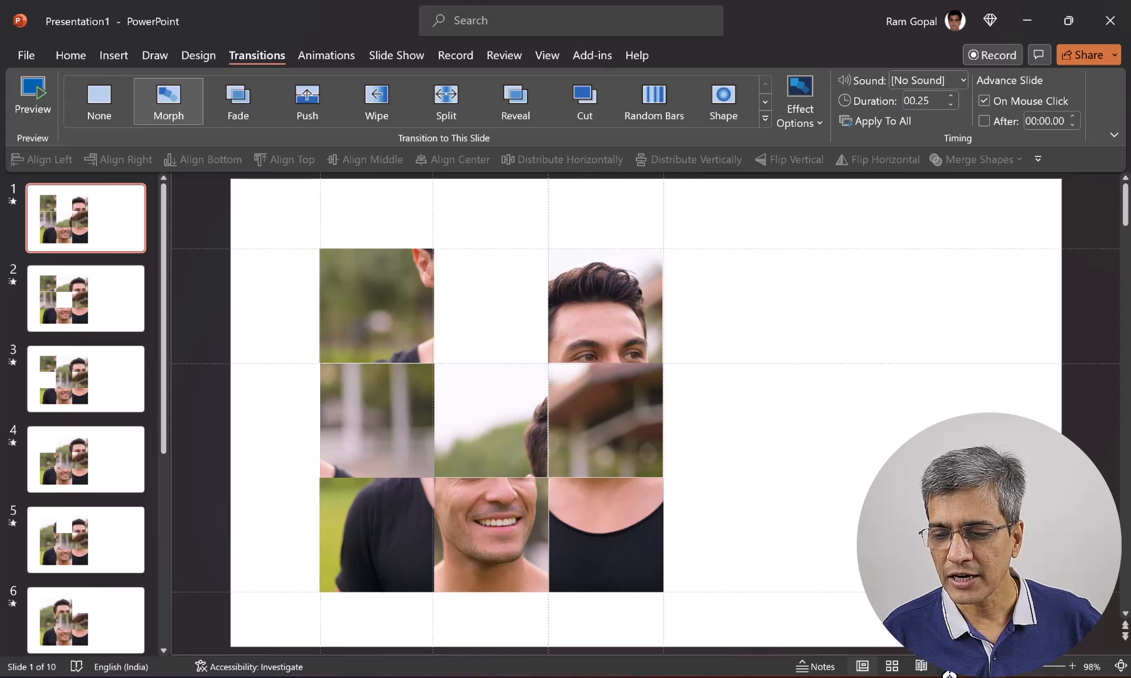
click(949, 672)
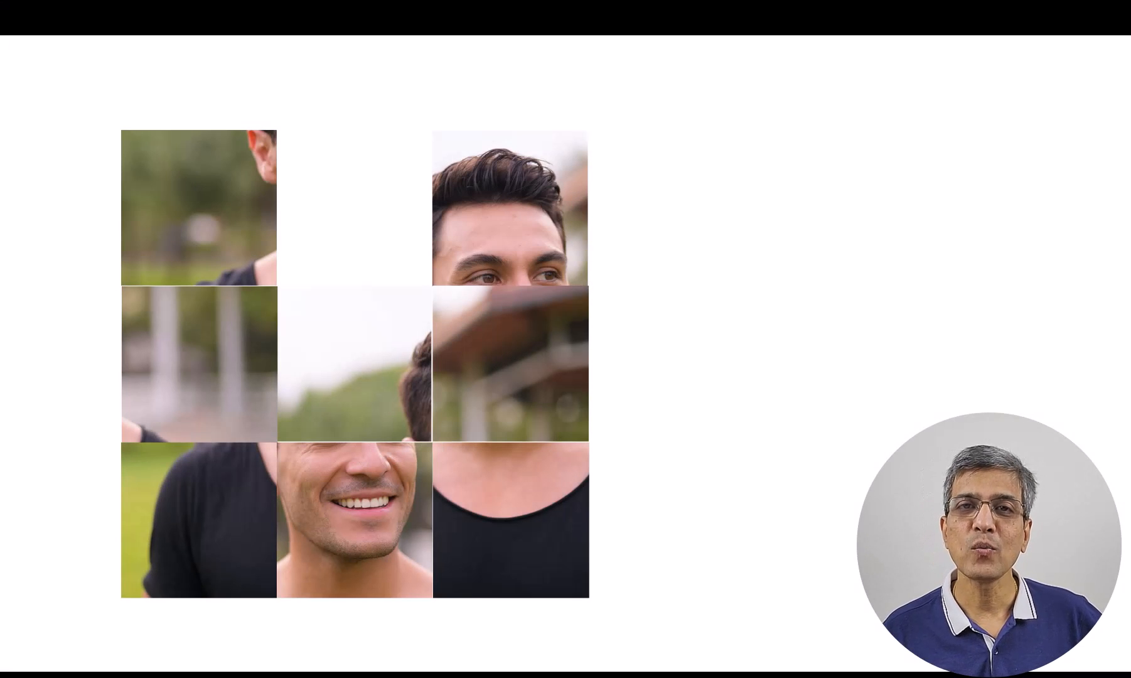